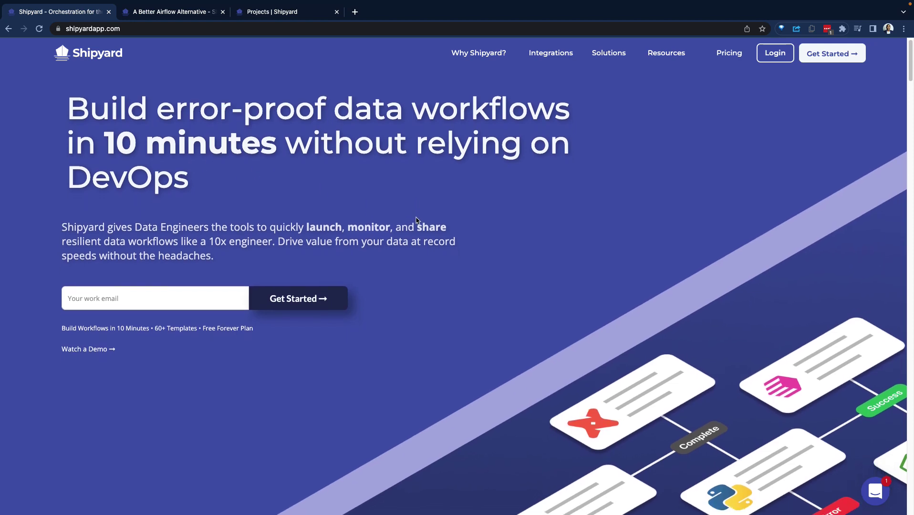
# Step: Look through the Shipyard home page, including the customer logos, the With Shipyard diagram and the testimonials
pyautogui.scroll(-3, 417, 221)
pyautogui.scroll(-3, 417, 219)
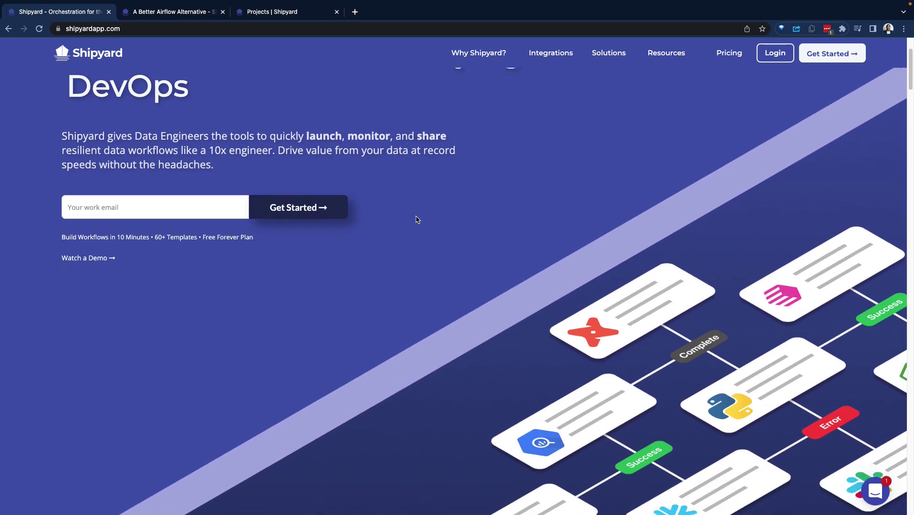
pyautogui.scroll(2, 402, 214)
pyautogui.scroll(4, 401, 214)
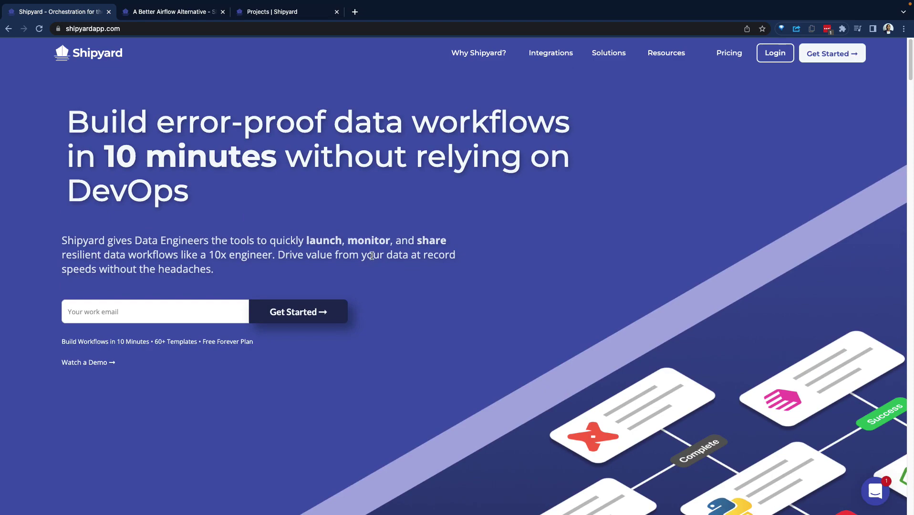
pyautogui.scroll(-12, 391, 242)
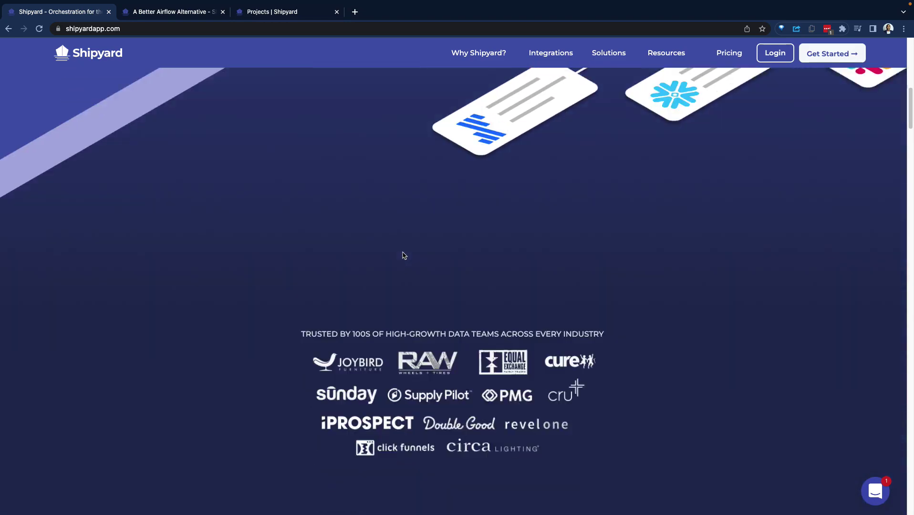
pyautogui.scroll(-15, 343, 249)
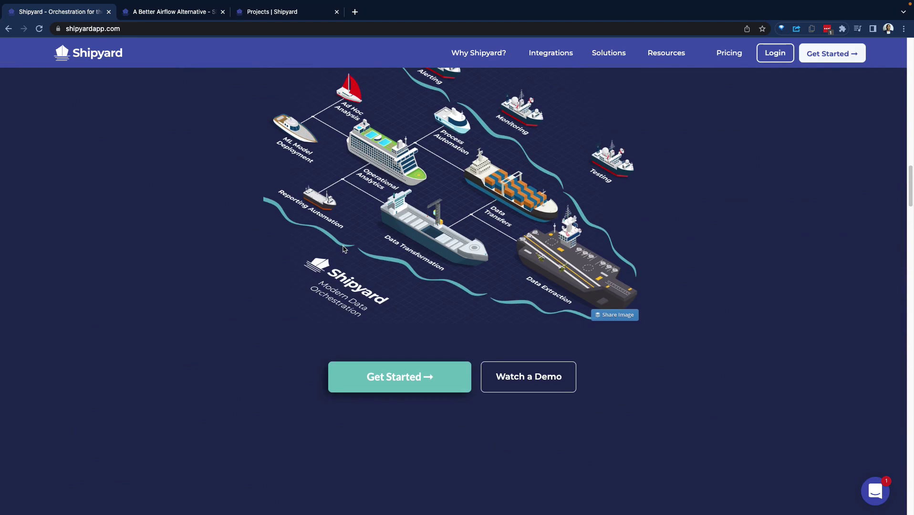
pyautogui.scroll(1, 344, 250)
pyautogui.scroll(1, 344, 250)
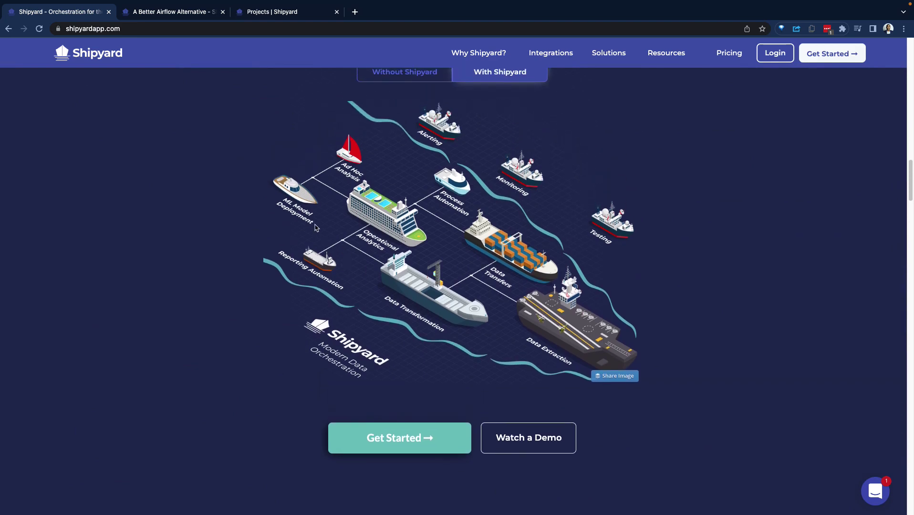
pyautogui.scroll(2, 477, 269)
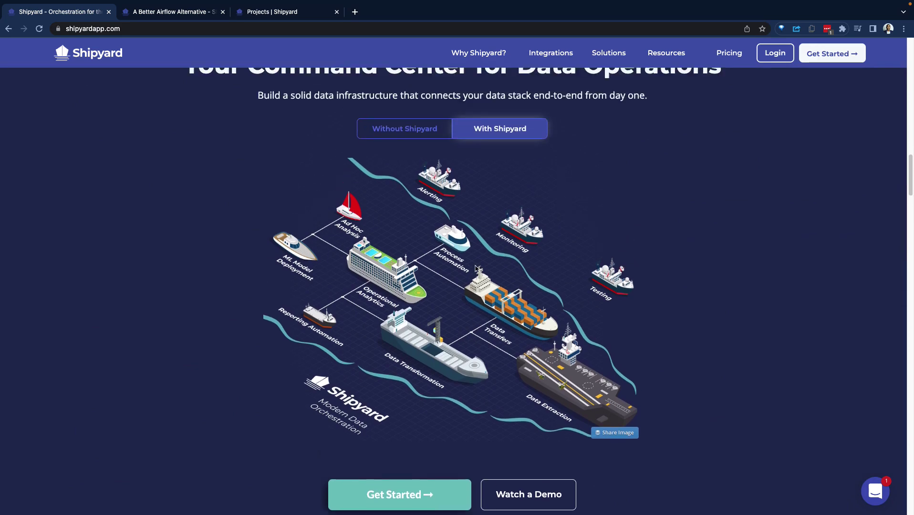
pyautogui.scroll(-1, 505, 274)
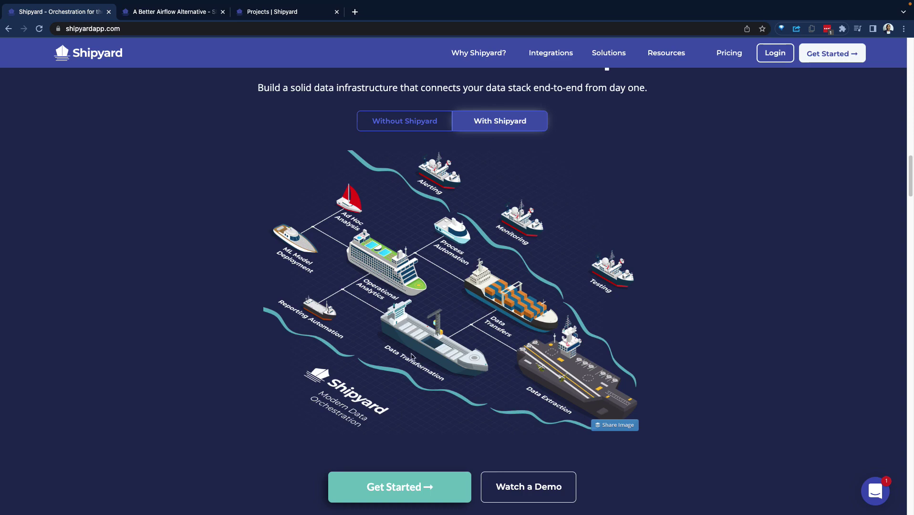
pyautogui.scroll(-15, 604, 275)
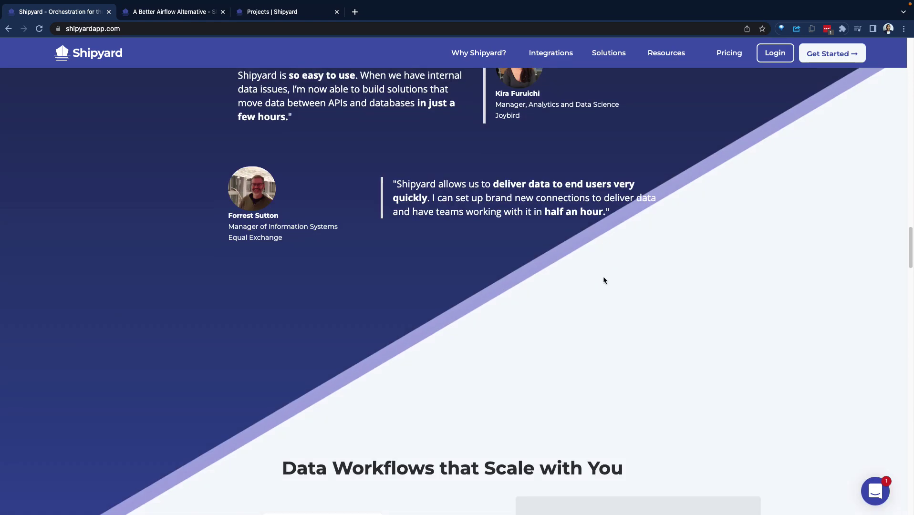
pyautogui.scroll(-2, 610, 264)
pyautogui.scroll(10, 574, 257)
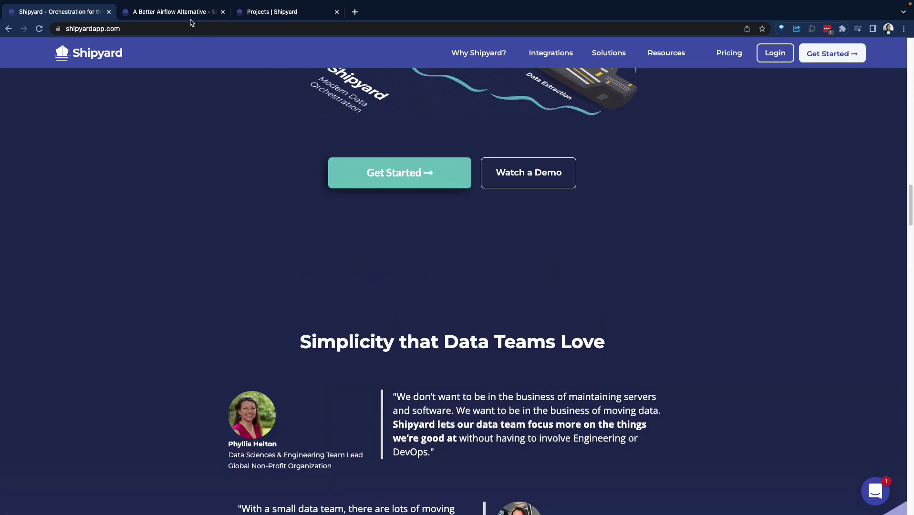
# Step: Open the Airflow alternative comparison page and read through the Shipyard vs Airflow table
pyautogui.click(177, 12)
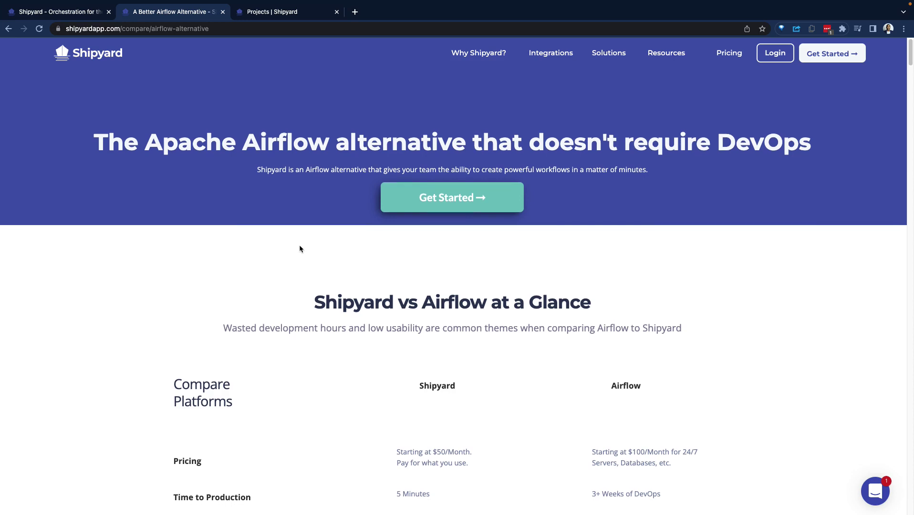
pyautogui.scroll(-4, 299, 244)
pyautogui.scroll(-1, 441, 175)
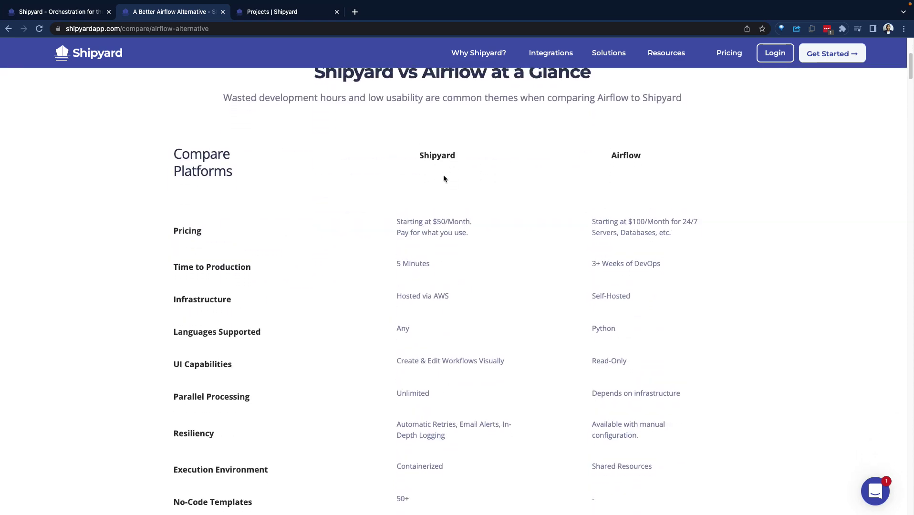
pyautogui.scroll(1, 446, 176)
pyautogui.scroll(2, 465, 188)
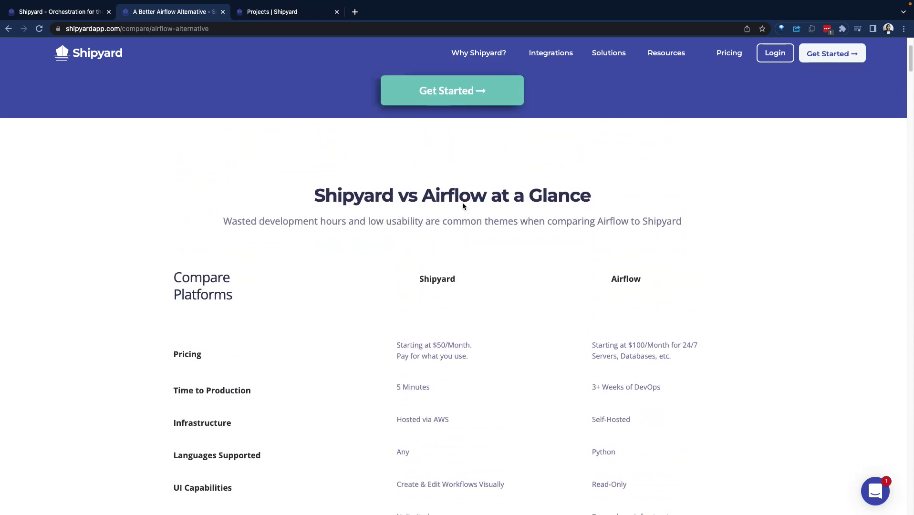
pyautogui.scroll(-2, 463, 217)
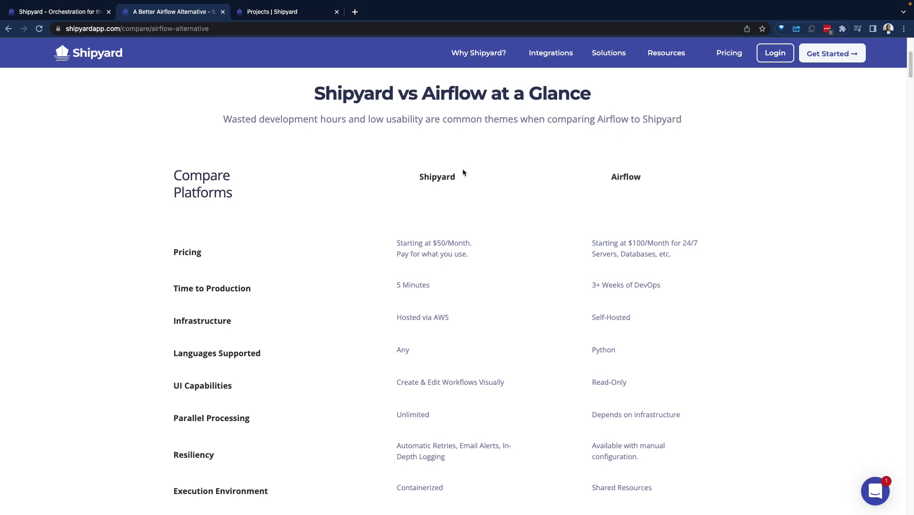
pyautogui.scroll(-2, 462, 170)
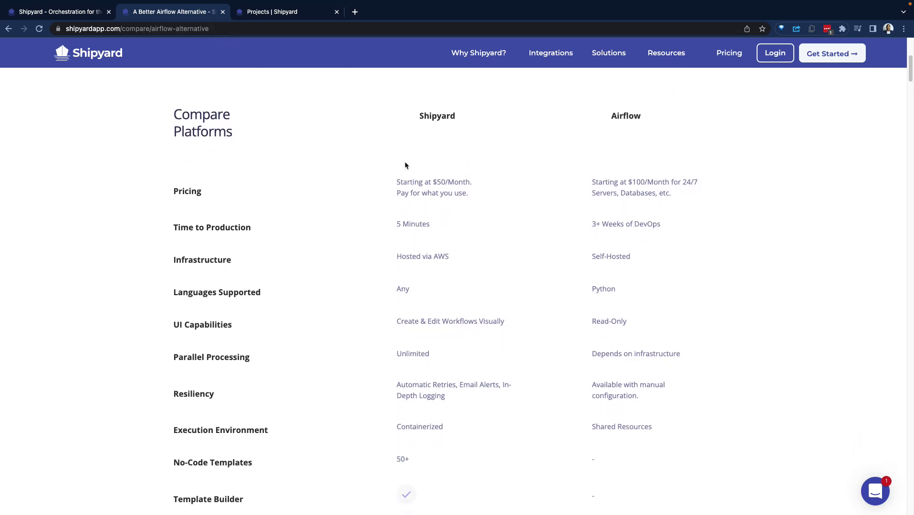
pyautogui.scroll(-2, 408, 164)
pyautogui.scroll(-1, 448, 223)
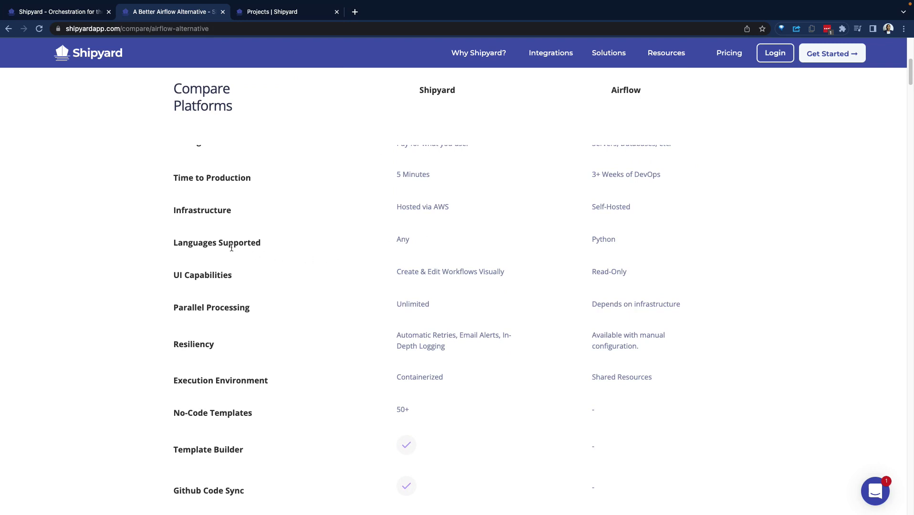
# Step: Highlight the Languages Supported entries for Airflow and Shipyard in the comparison table
pyautogui.moveTo(191, 247); pyautogui.dragTo(473, 244)
pyautogui.click(419, 247)
pyautogui.moveTo(627, 242); pyautogui.dragTo(575, 243)
pyautogui.moveTo(475, 245); pyautogui.dragTo(322, 244)
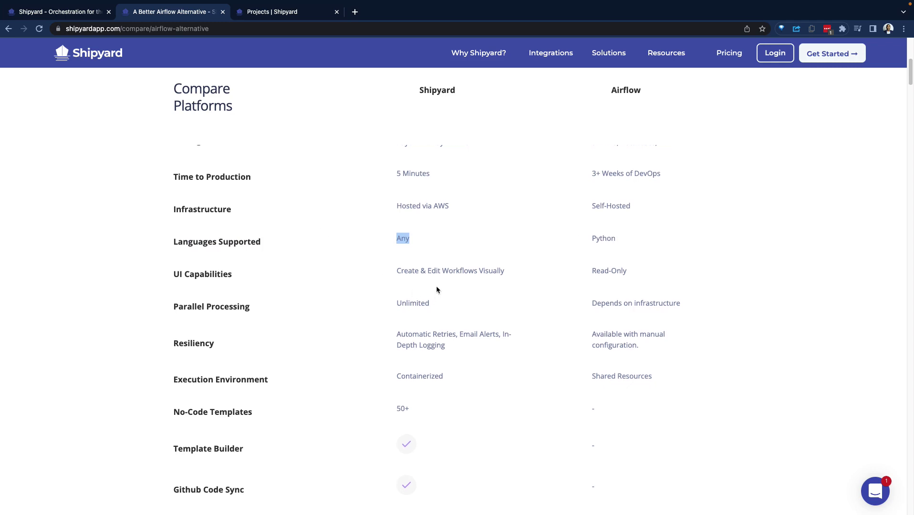
pyautogui.scroll(-1, 437, 286)
pyautogui.scroll(-2, 445, 285)
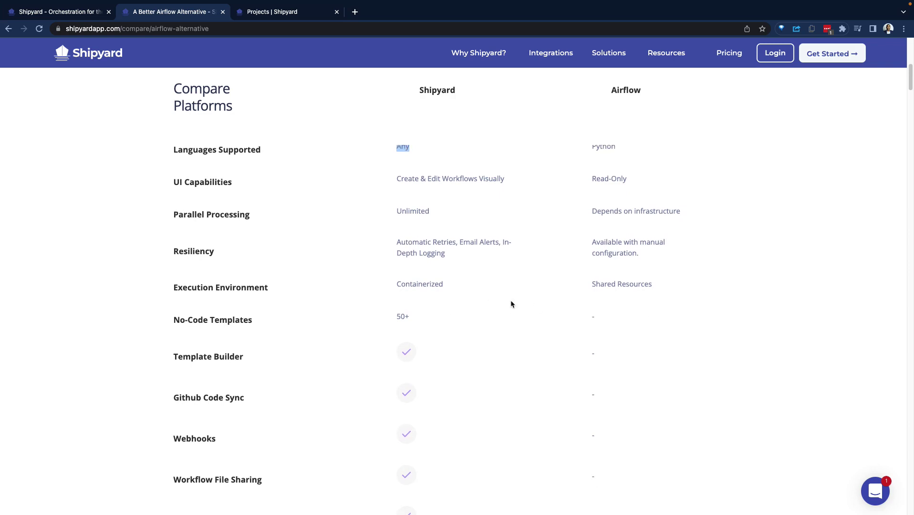
# Step: Highlight the Execution Environment and Parallel Processing entries for both platforms and review the rest of the comparison table
pyautogui.moveTo(667, 285); pyautogui.dragTo(564, 289)
pyautogui.moveTo(473, 289); pyautogui.dragTo(372, 285)
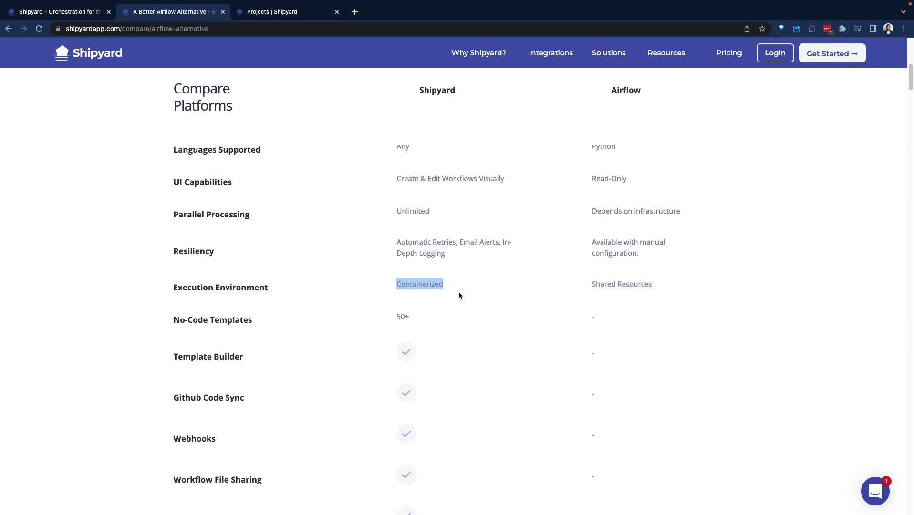
pyautogui.moveTo(682, 230); pyautogui.dragTo(591, 232)
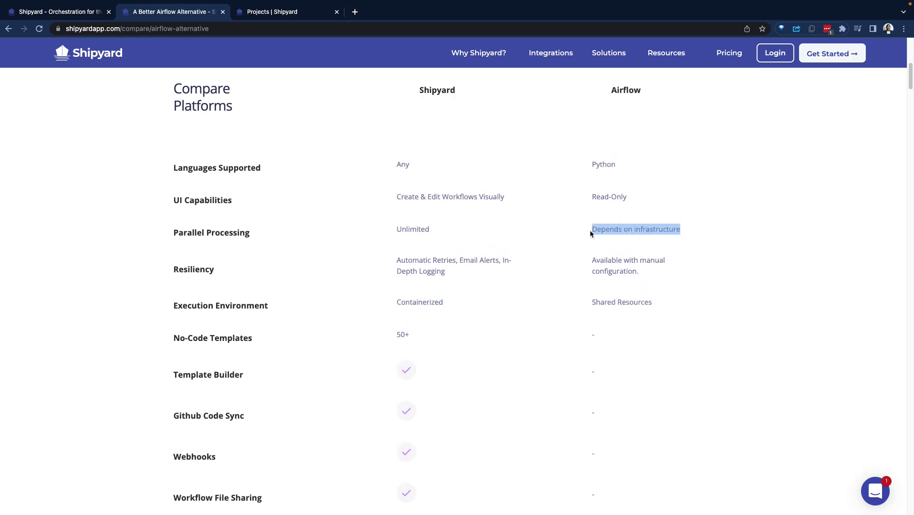
pyautogui.moveTo(469, 234); pyautogui.dragTo(394, 232)
pyautogui.scroll(3, 408, 258)
pyautogui.scroll(-7, 410, 259)
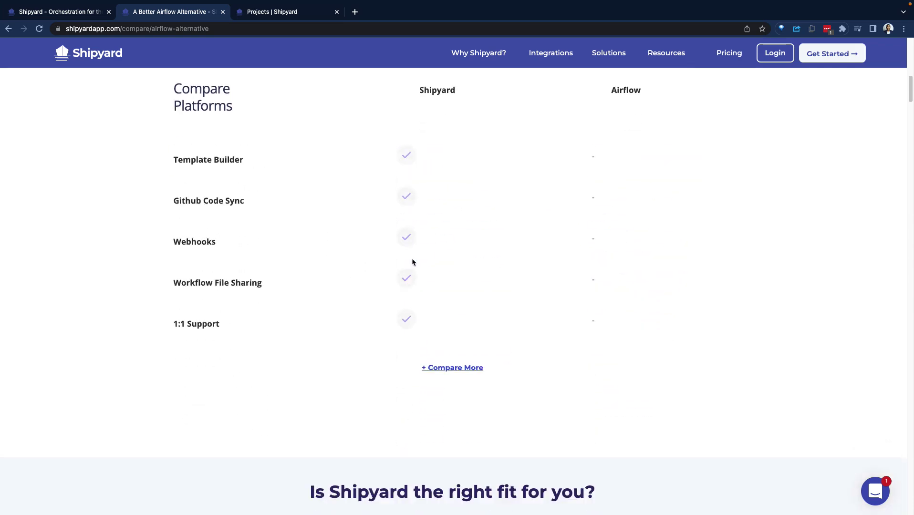
pyautogui.scroll(15, 471, 235)
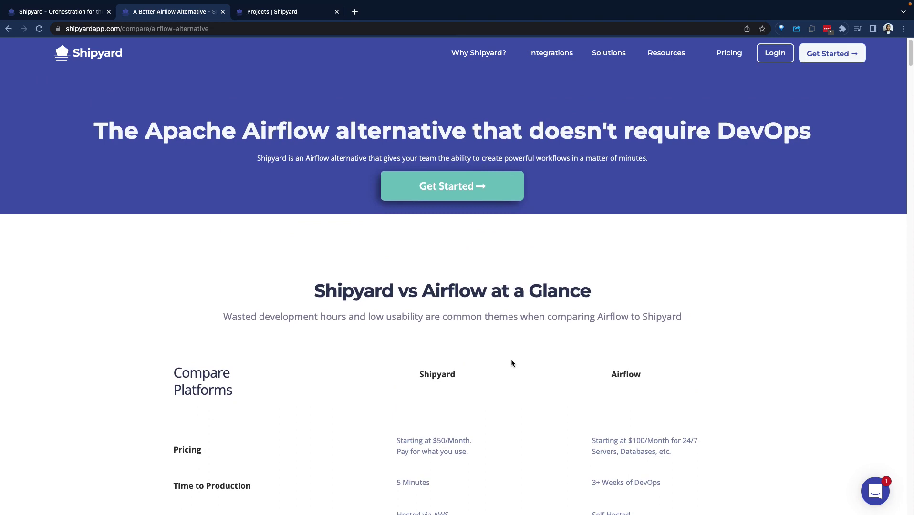
pyautogui.scroll(1, 510, 362)
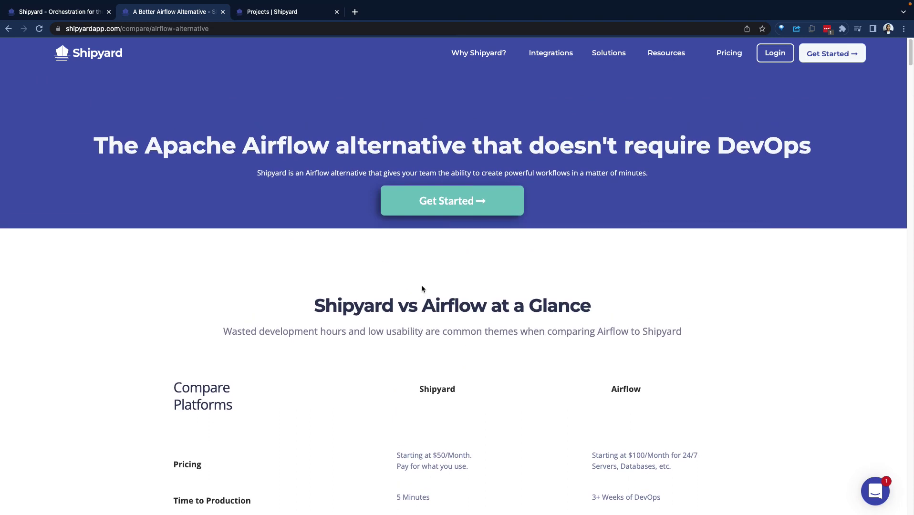
# Step: Open Shipyard's Integrations page and look through the most popular integrations and the All Integrations listing
pyautogui.click(550, 58)
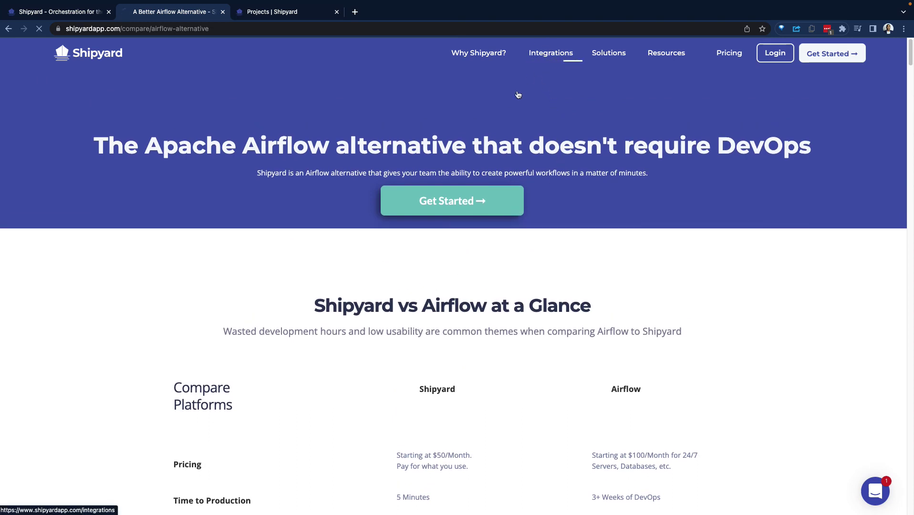
pyautogui.scroll(-5, 478, 246)
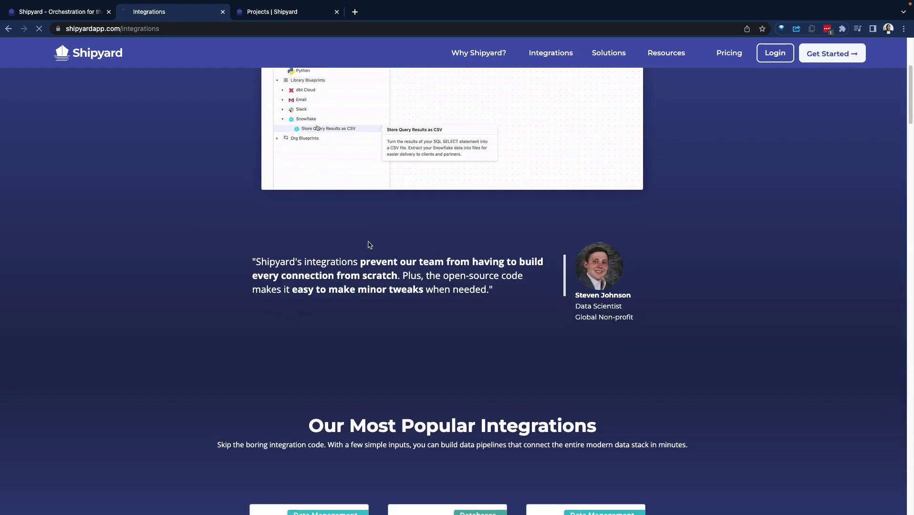
pyautogui.scroll(-7, 585, 303)
pyautogui.scroll(-3, 539, 302)
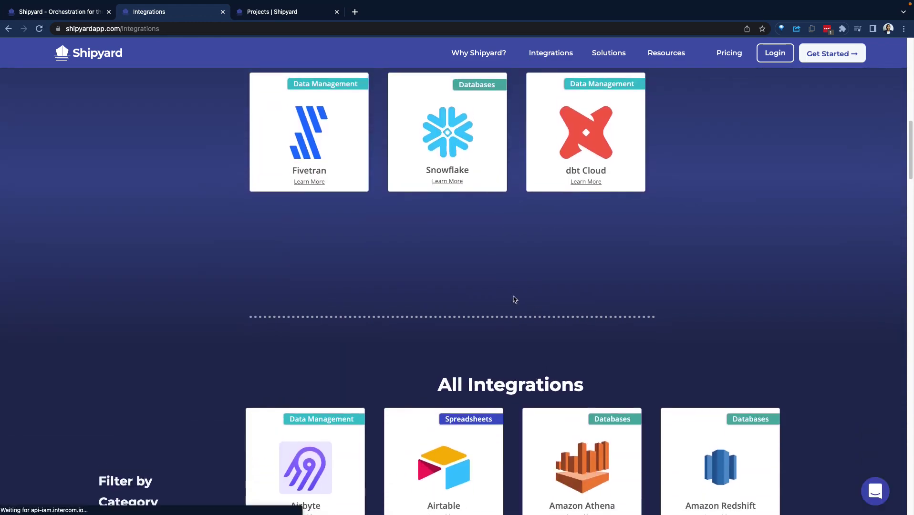
pyautogui.scroll(2, 445, 239)
pyautogui.scroll(-2, 463, 257)
pyautogui.scroll(8, 465, 264)
pyautogui.scroll(-7, 466, 271)
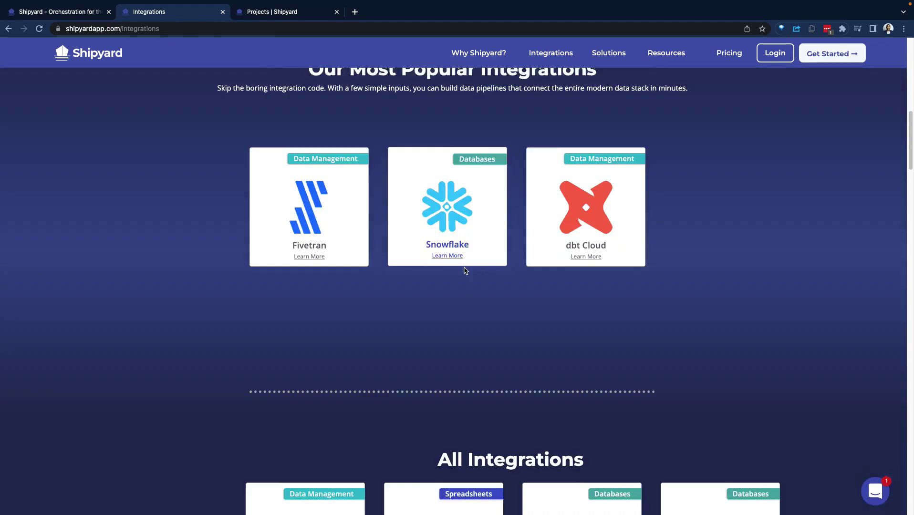
pyautogui.scroll(-8, 465, 271)
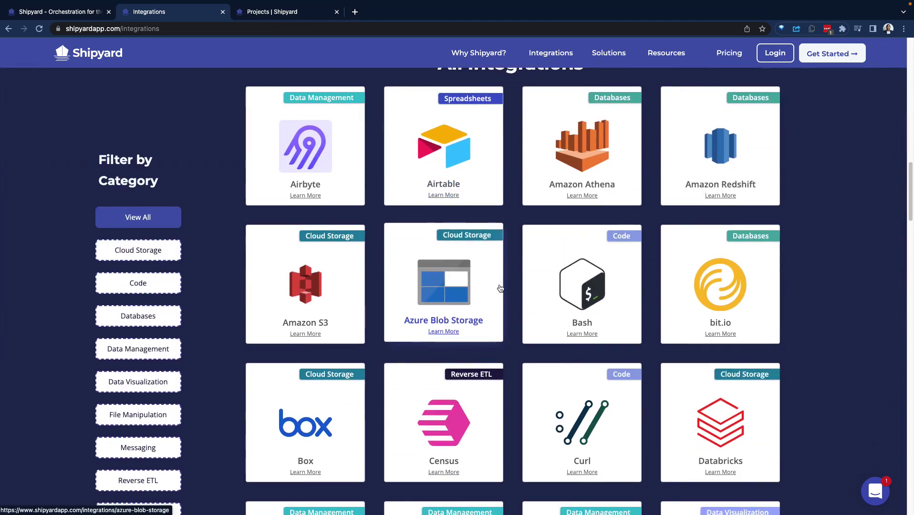
pyautogui.scroll(-17, 500, 288)
pyautogui.scroll(9, 600, 301)
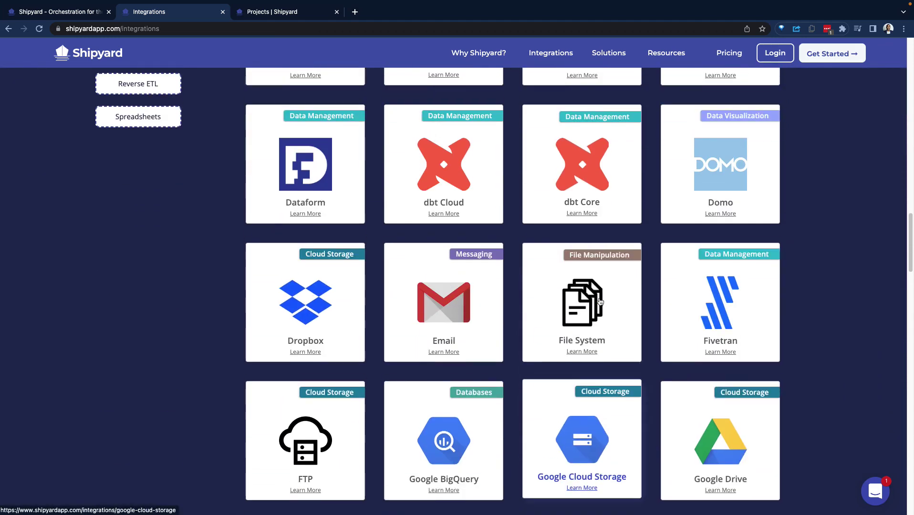
pyautogui.scroll(-20, 599, 299)
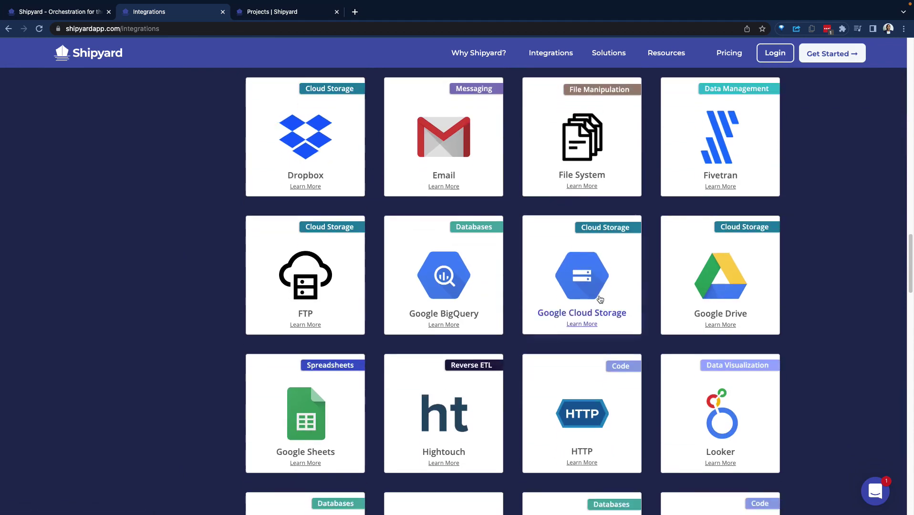
pyautogui.scroll(20, 315, 175)
pyautogui.scroll(5, 291, 138)
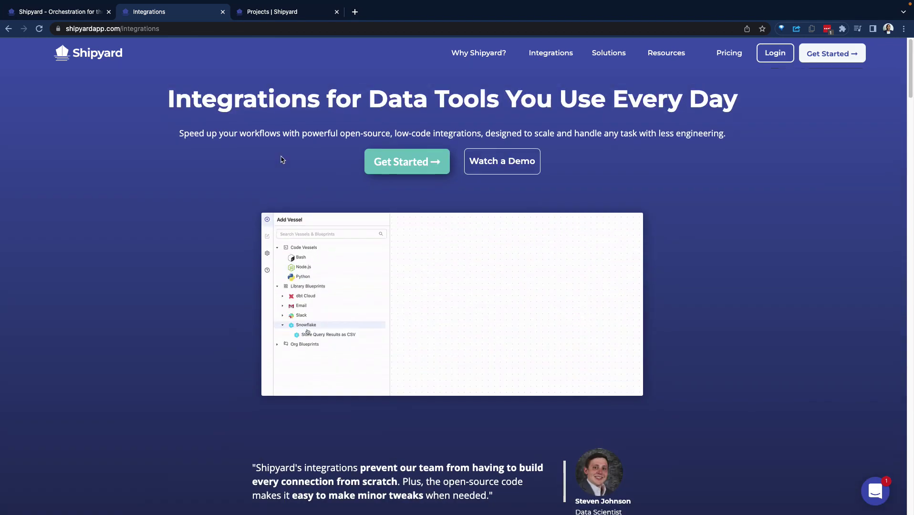
# Step: Switch to the Shipyard app's Projects page and check the available organizations without changing the current one
pyautogui.click(285, 13)
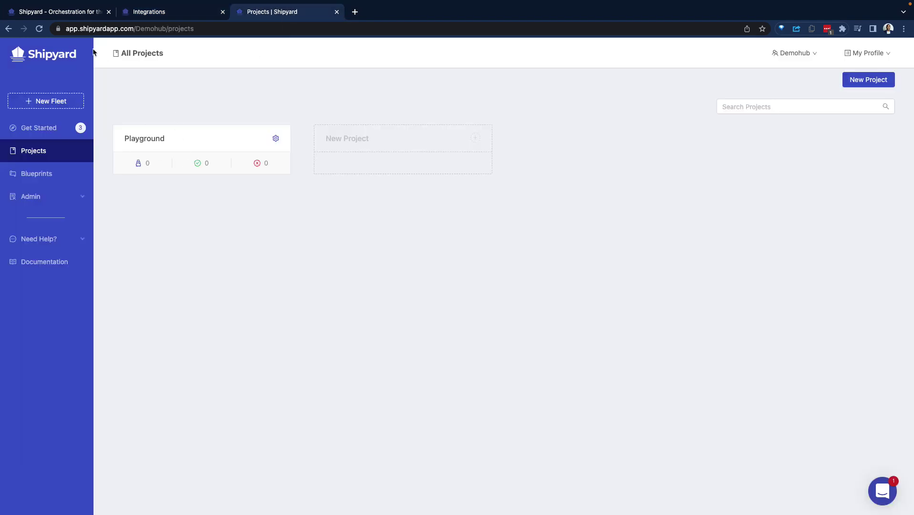
pyautogui.click(58, 55)
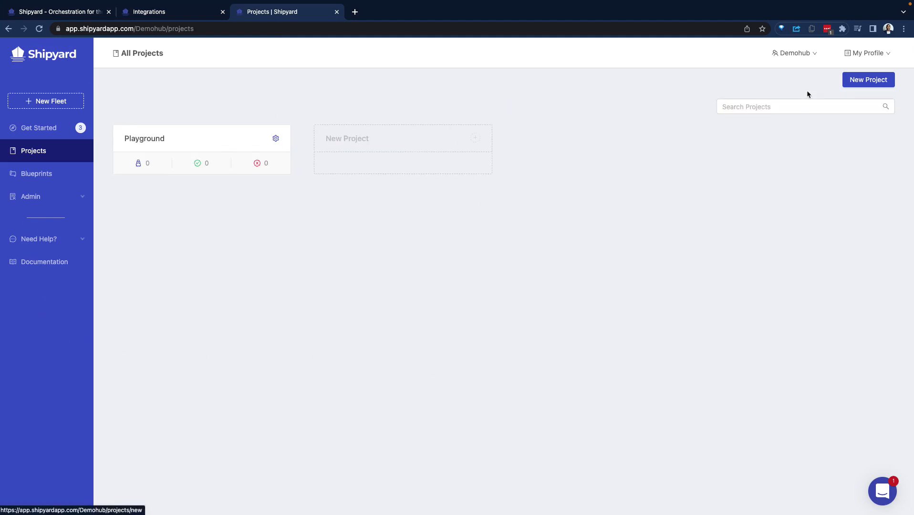
pyautogui.click(858, 55)
pyautogui.click(816, 56)
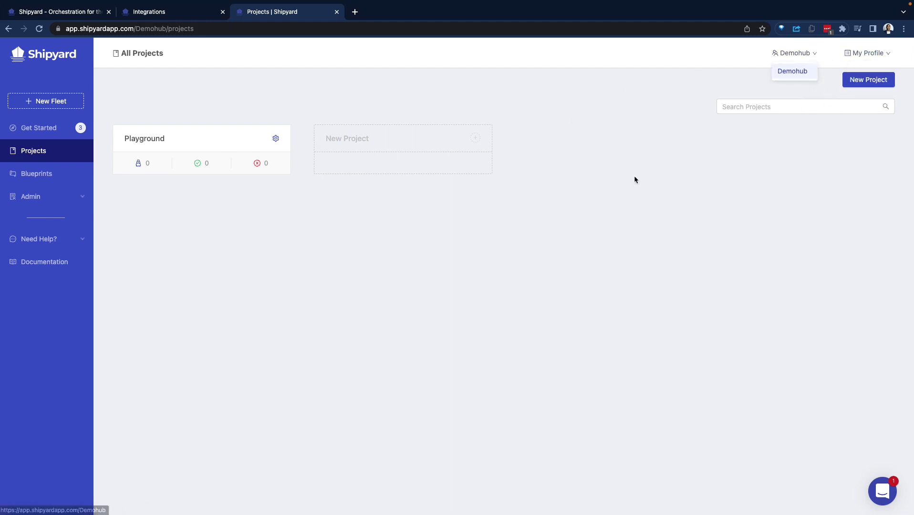
pyautogui.click(434, 281)
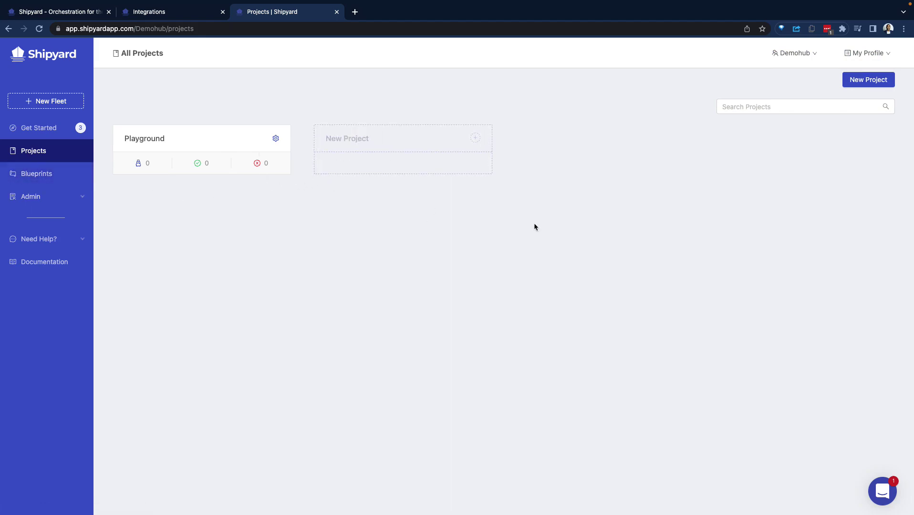
# Step: Open the library of ready-made Blueprints
pyautogui.click(30, 174)
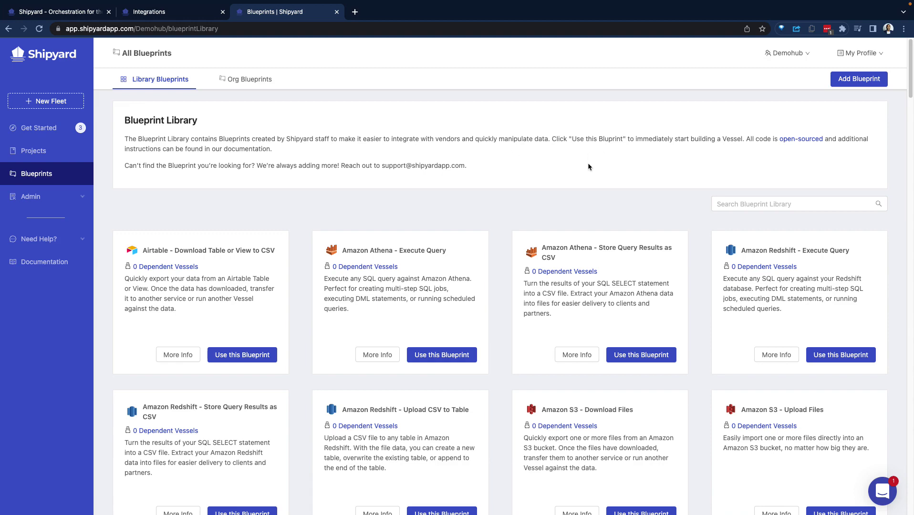
# Step: Search the Blueprint Library for "snowflake"
pyautogui.scroll(-1, 594, 186)
pyautogui.scroll(-2, 532, 171)
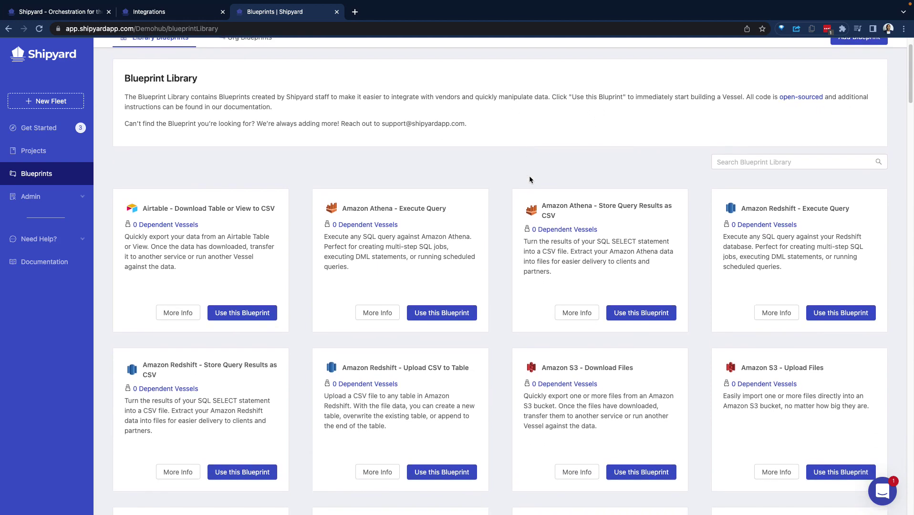
pyautogui.scroll(3, 515, 141)
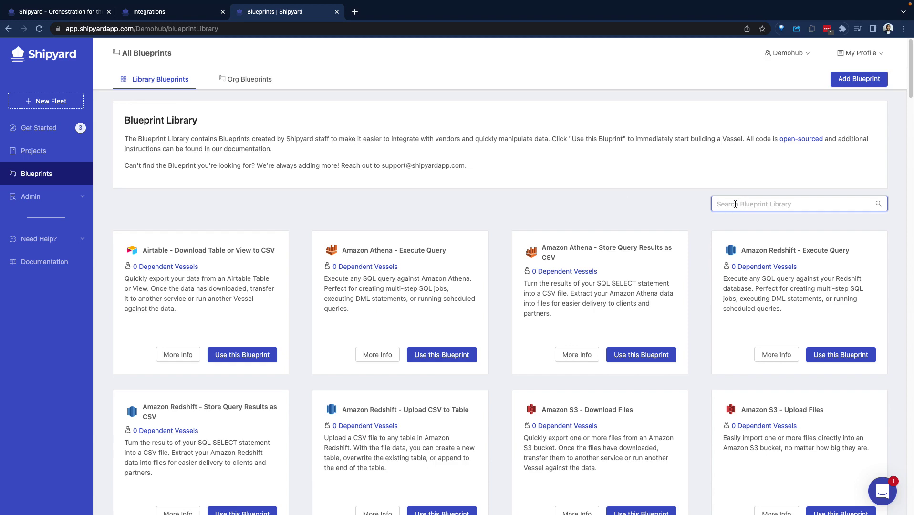
pyautogui.write('snowflake')
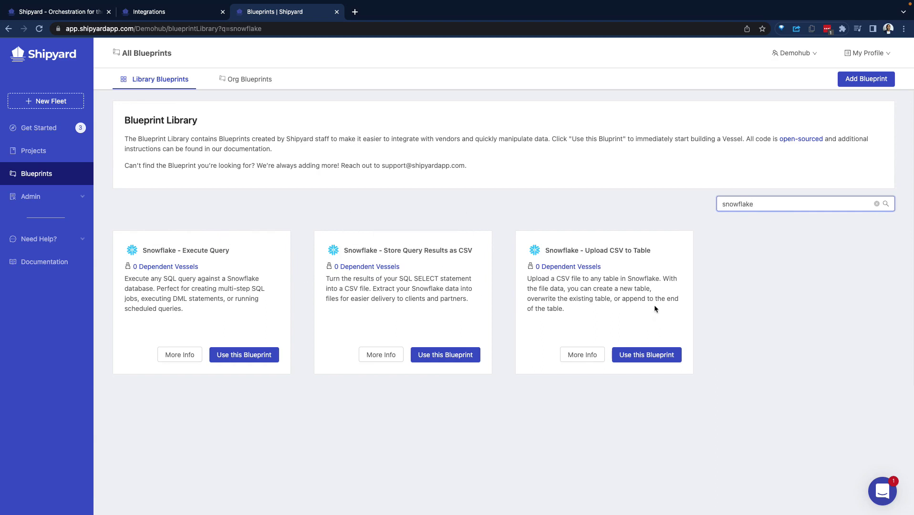
# Step: Open the documentation for the Snowflake Upload CSV to Table Blueprint and read through the Snowflake Blueprints overview, including its helpful links
pyautogui.click(590, 358)
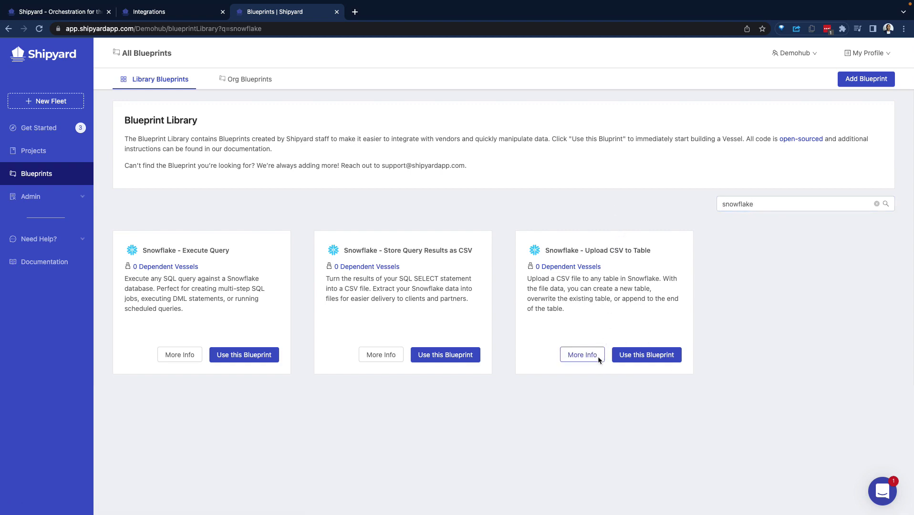
pyautogui.click(596, 356)
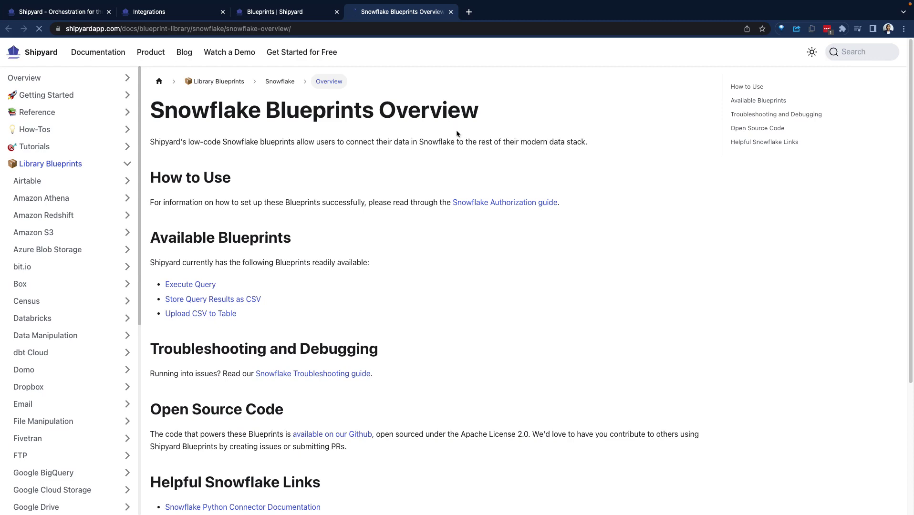
pyautogui.scroll(-8, 467, 158)
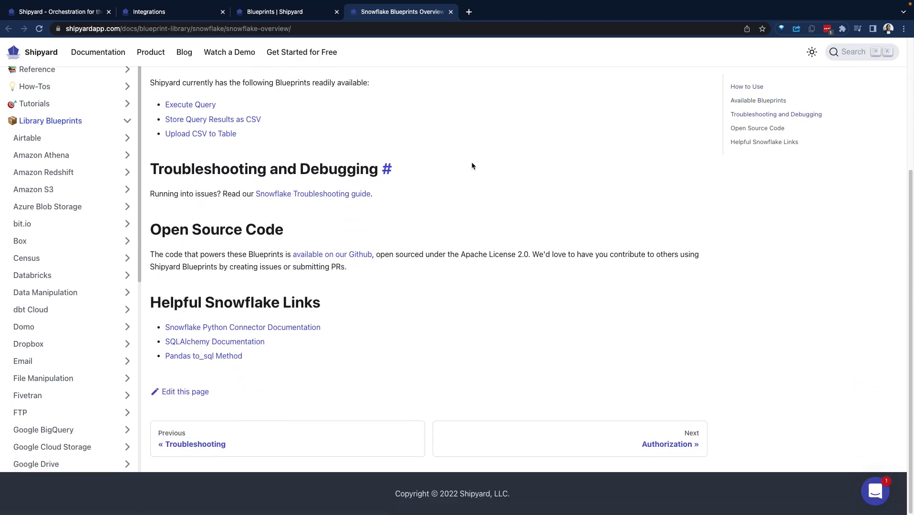
pyautogui.scroll(8, 472, 161)
pyautogui.scroll(-5, 467, 160)
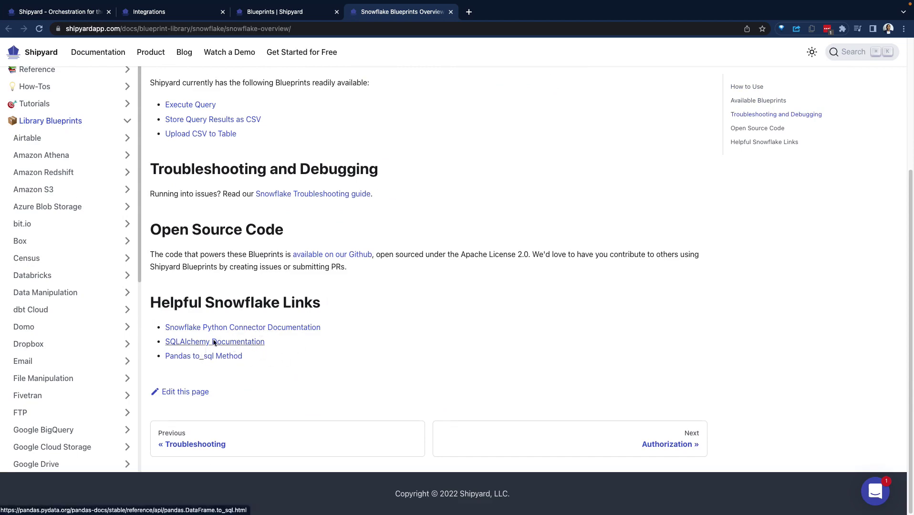
pyautogui.scroll(5, 277, 310)
# Step: Return to the Blueprint Library, clear the search, browse all Blueprints and highlight the line about contacting support for missing ones
pyautogui.click(281, 11)
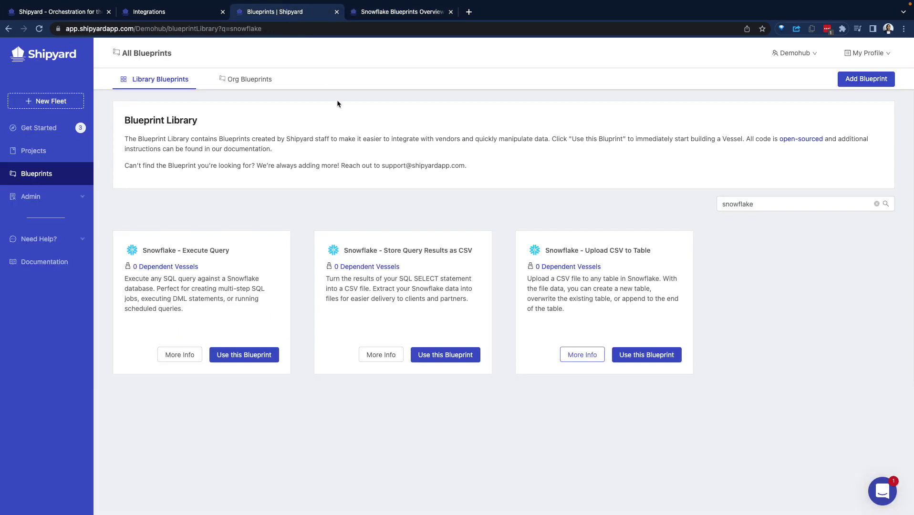
pyautogui.click(877, 203)
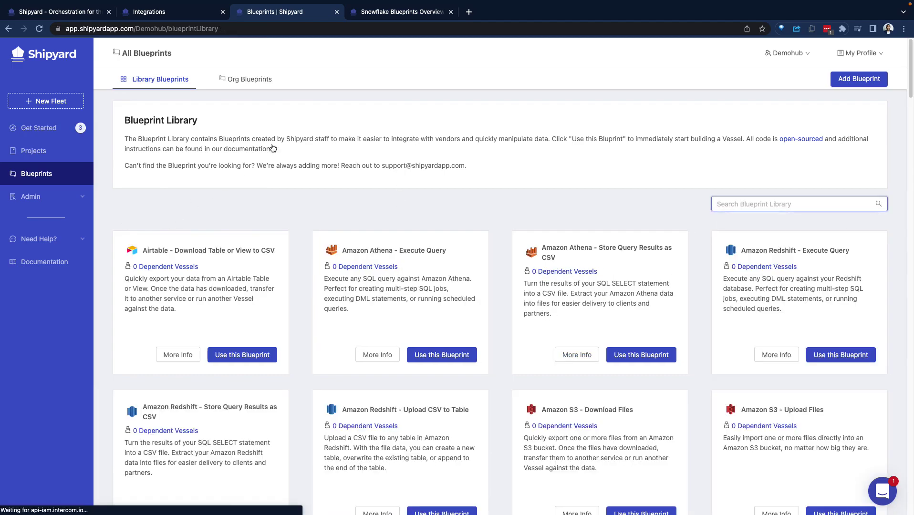
pyautogui.scroll(-20, 534, 303)
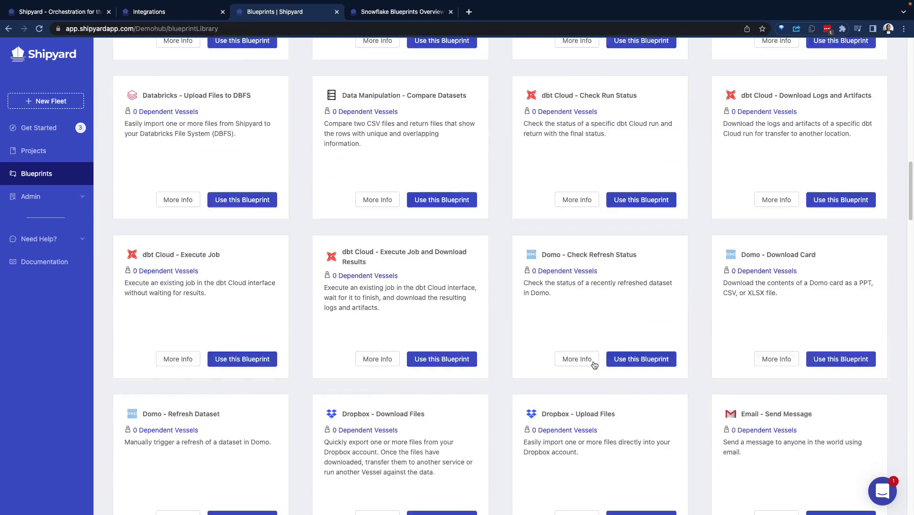
pyautogui.scroll(20, 580, 407)
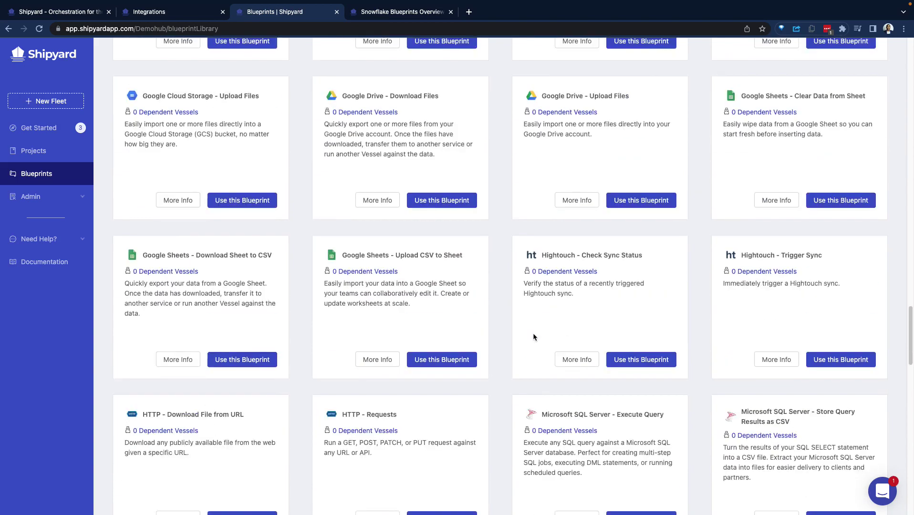
pyautogui.scroll(15, 531, 323)
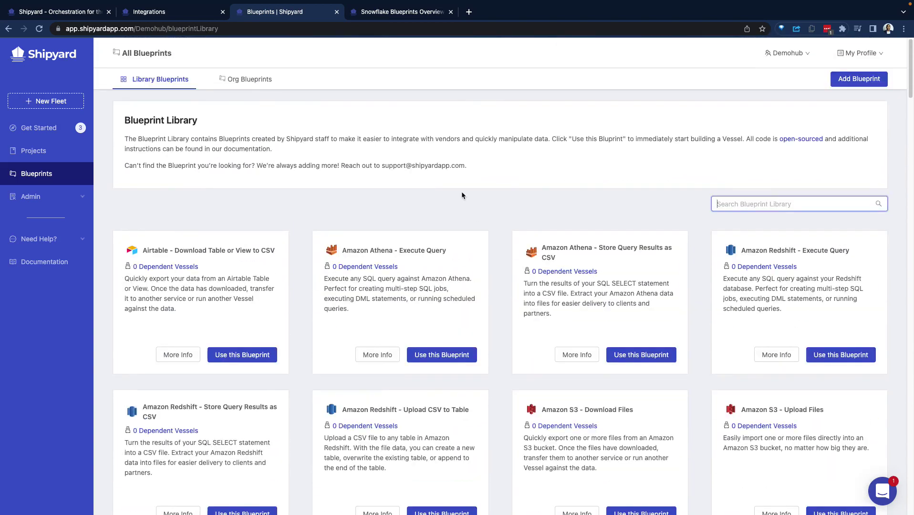
pyautogui.moveTo(128, 169); pyautogui.dragTo(479, 169)
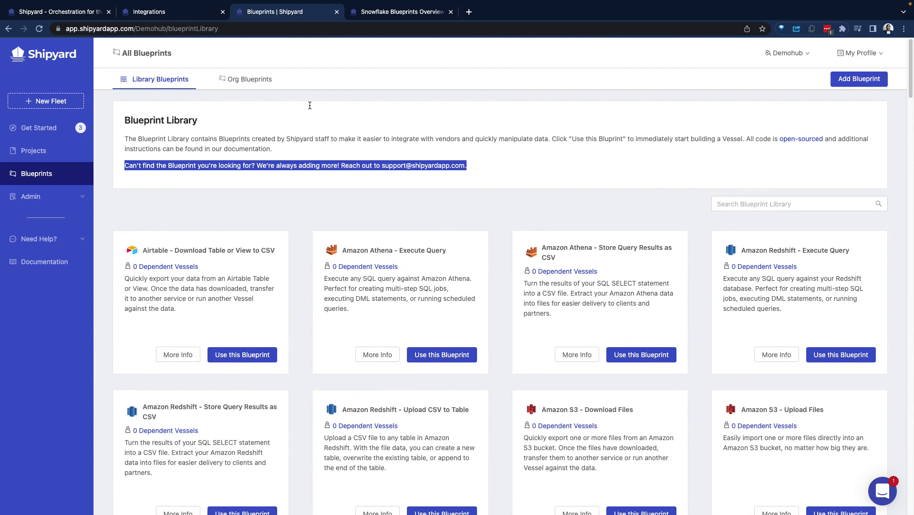
# Step: Start building an organization Blueprint with Python as its language
pyautogui.click(243, 79)
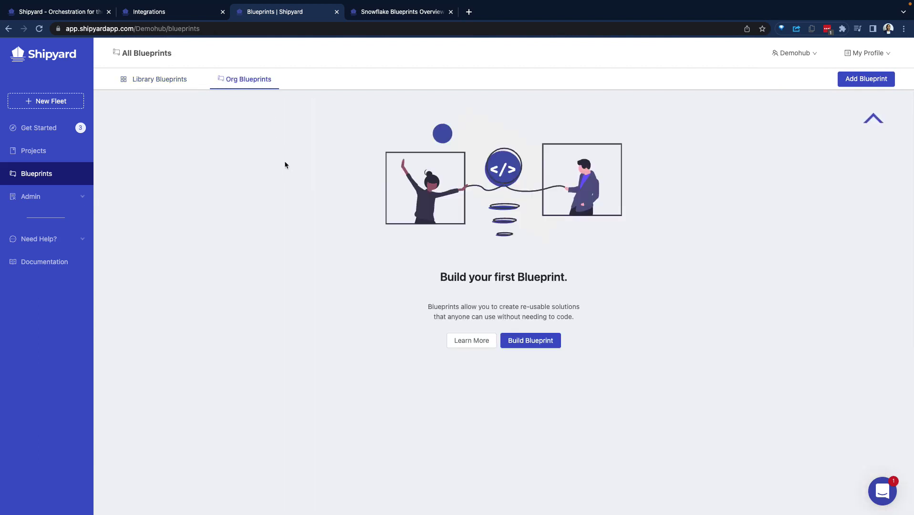
pyautogui.click(534, 341)
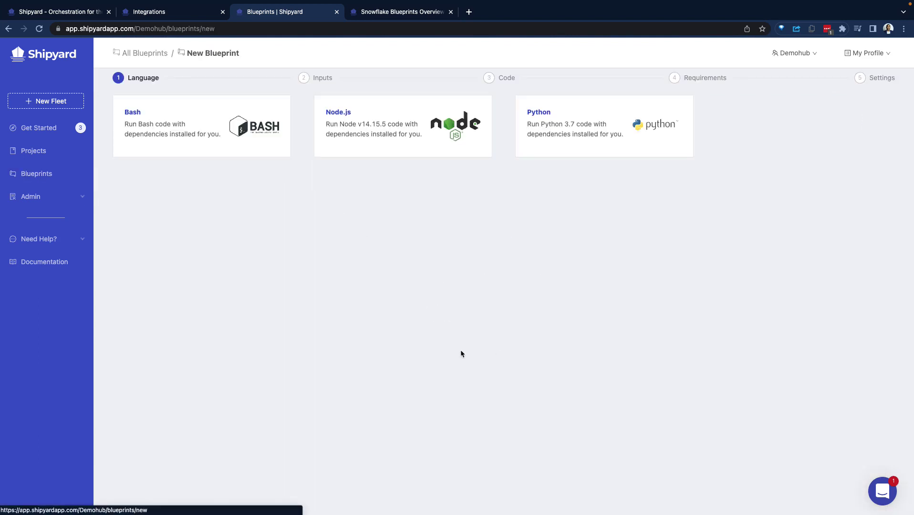
pyautogui.click(608, 130)
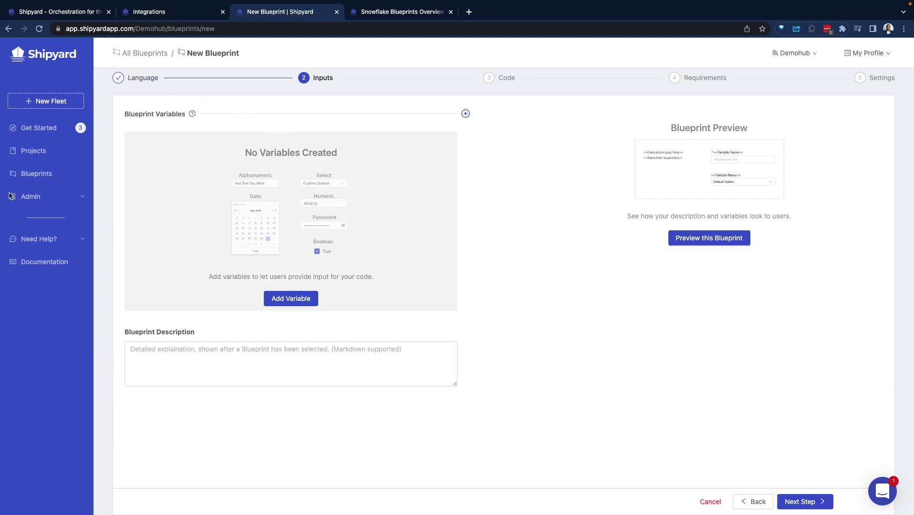
# Step: Discard the unsaved Blueprint and open the Billing page, highlighting the Team plan's price and included features
pyautogui.click(32, 197)
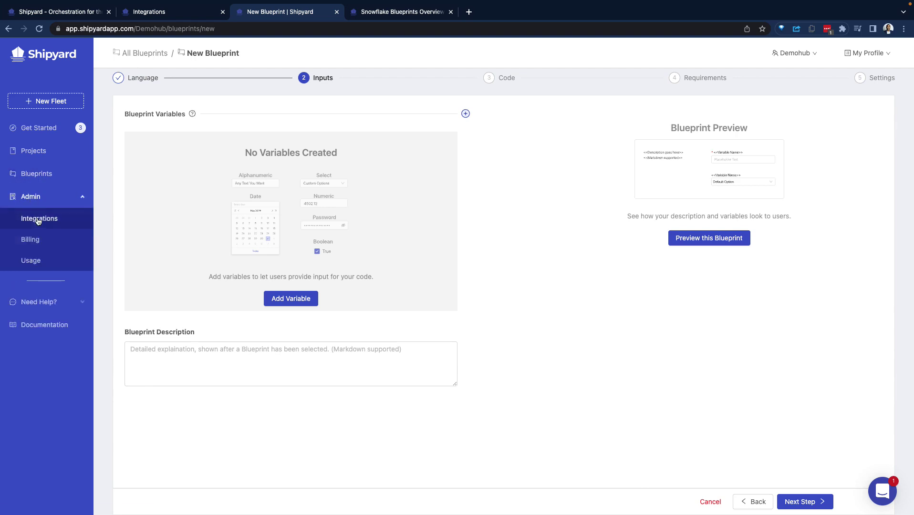
pyautogui.click(42, 241)
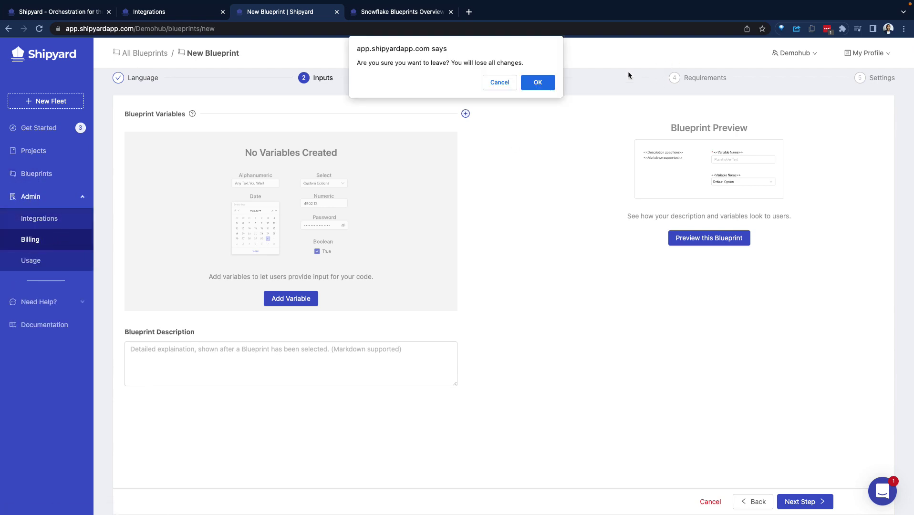
pyautogui.click(544, 85)
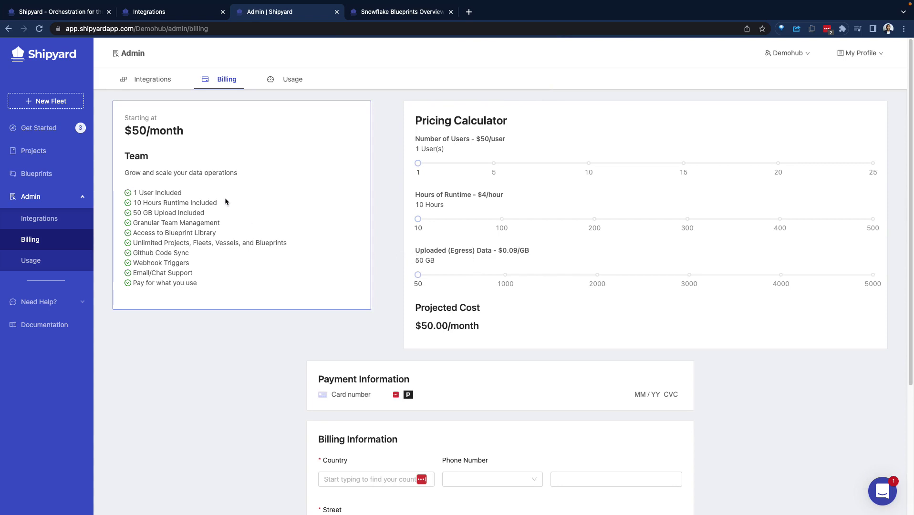
pyautogui.moveTo(128, 135); pyautogui.dragTo(176, 133)
pyautogui.moveTo(131, 194); pyautogui.dragTo(186, 194)
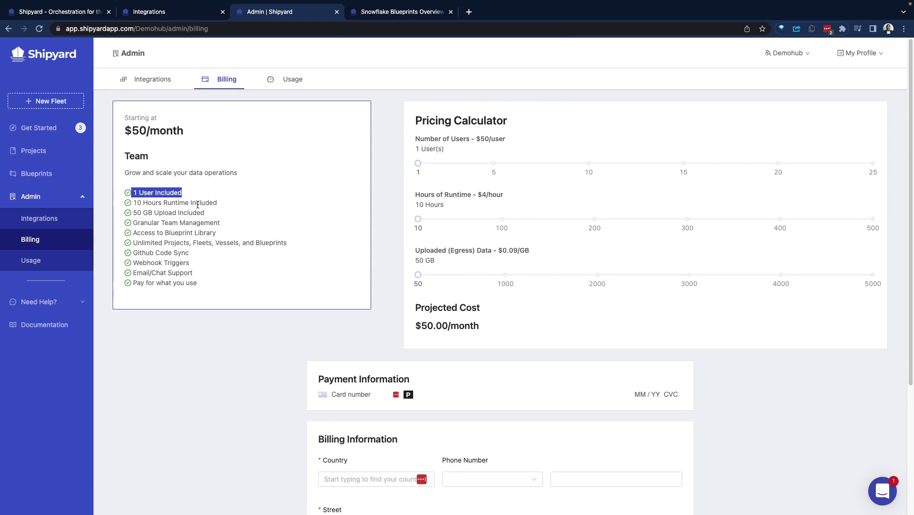
pyautogui.moveTo(204, 289); pyautogui.dragTo(139, 117)
pyautogui.scroll(-1, 169, 138)
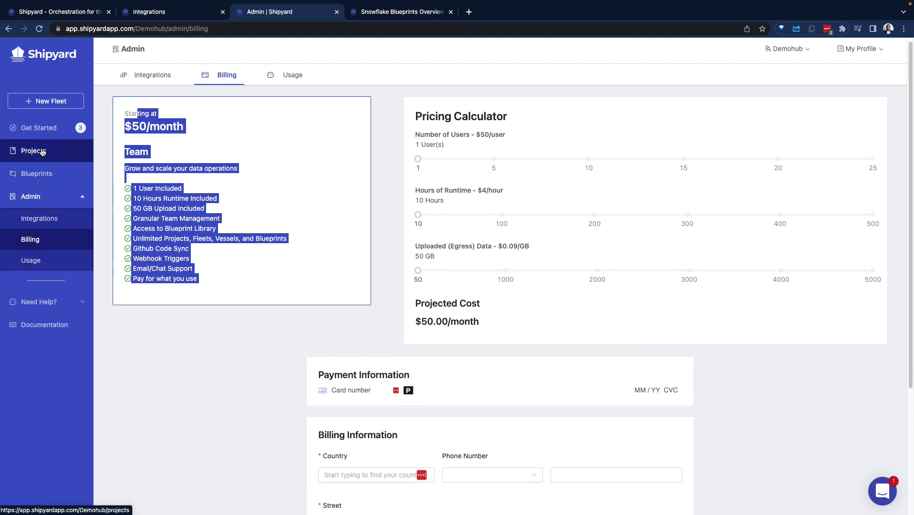
# Step: Create a new project named Demohub with the US/Central timezone
pyautogui.click(39, 128)
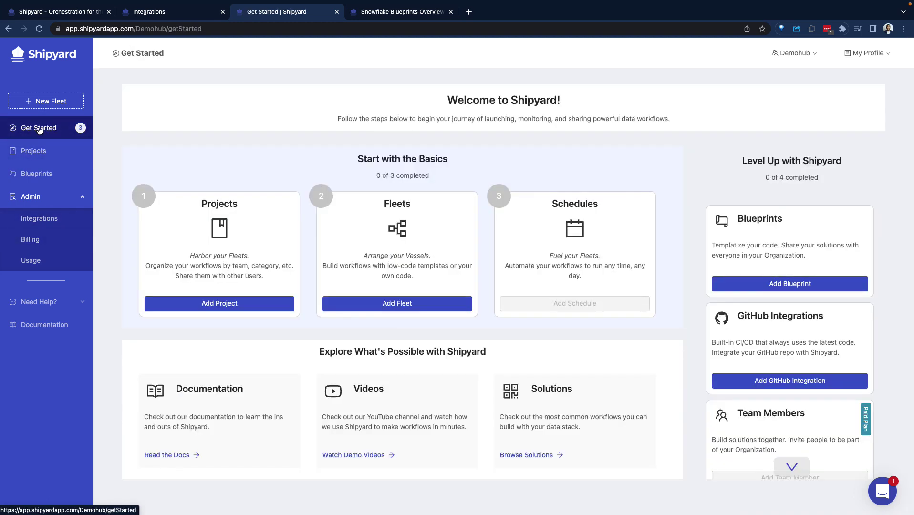
pyautogui.click(34, 151)
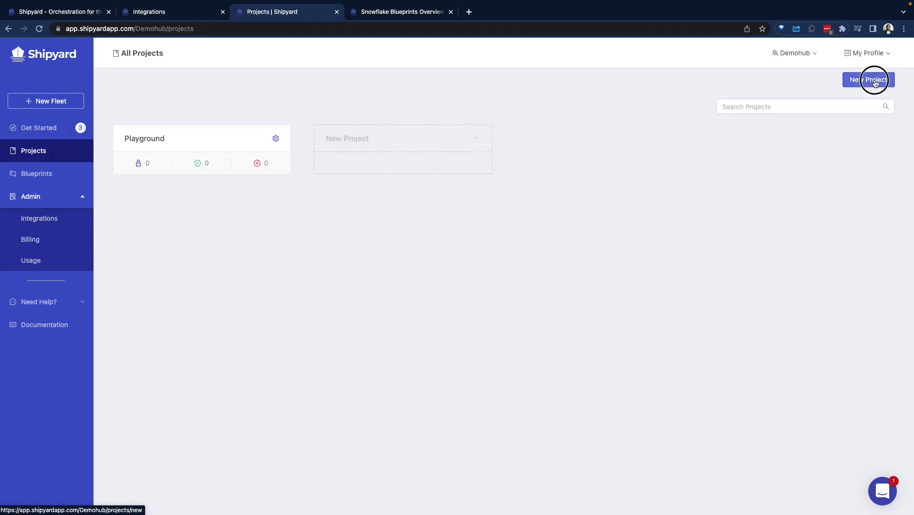
pyautogui.click(873, 77)
pyautogui.click(189, 165)
pyautogui.write('Demohub')
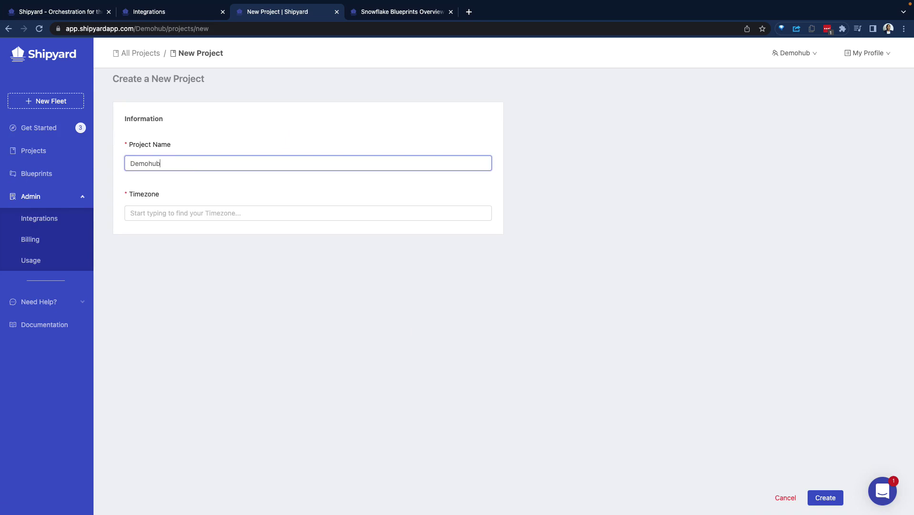
pyautogui.click(192, 215)
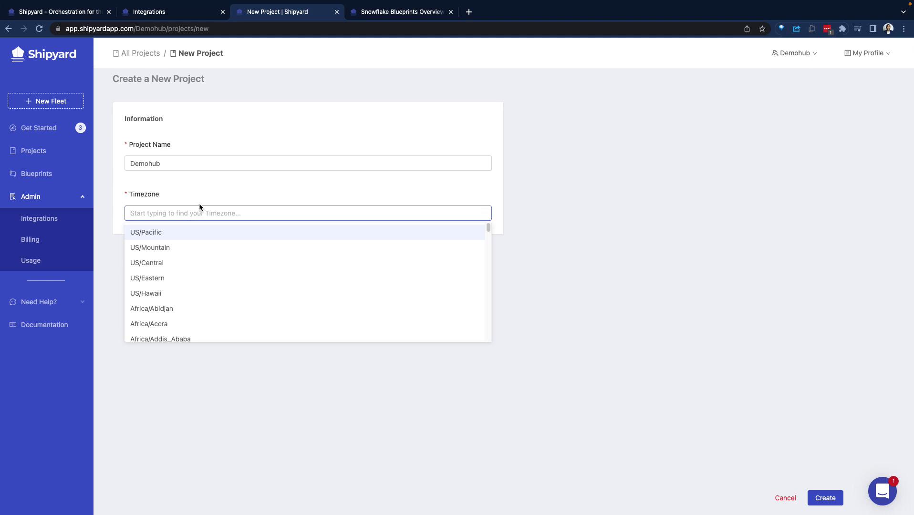
pyautogui.click(186, 264)
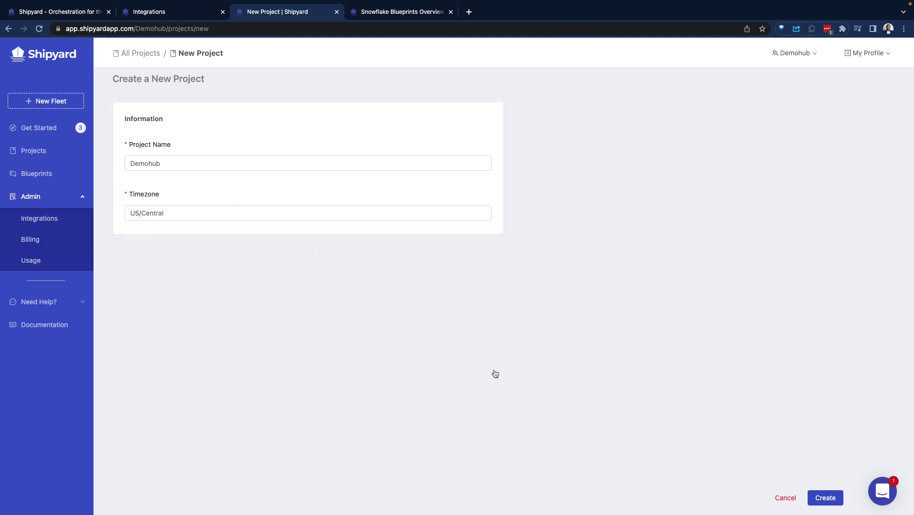
pyautogui.click(825, 498)
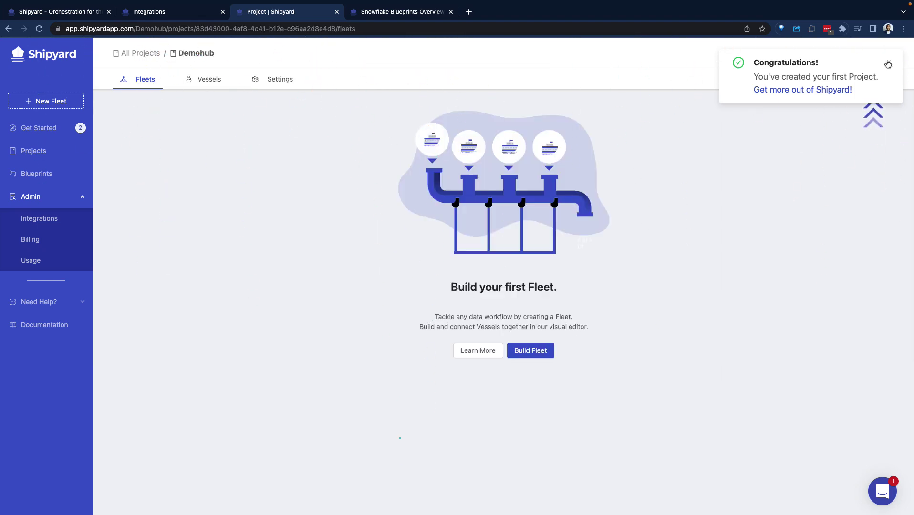
# Step: Look through the Demohub project's Vessels, Settings and Fleets, and return to the list of all projects
pyautogui.click(206, 80)
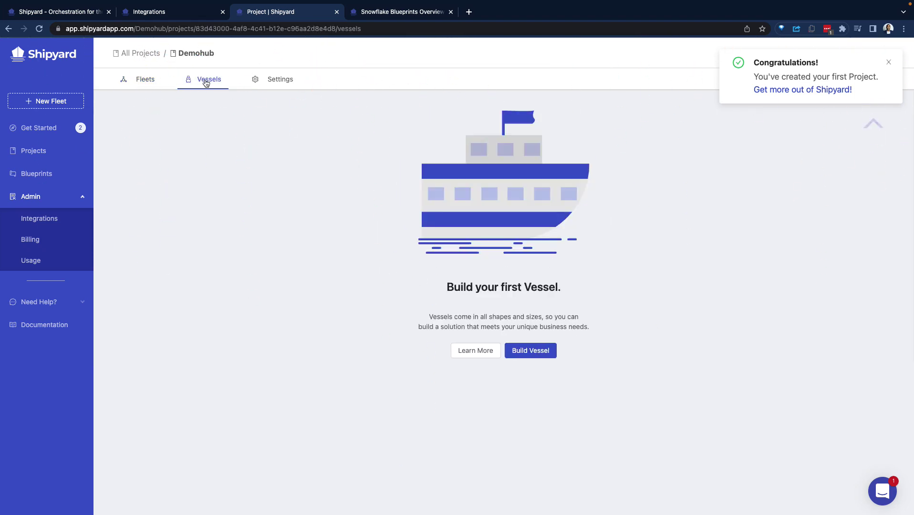
pyautogui.click(280, 82)
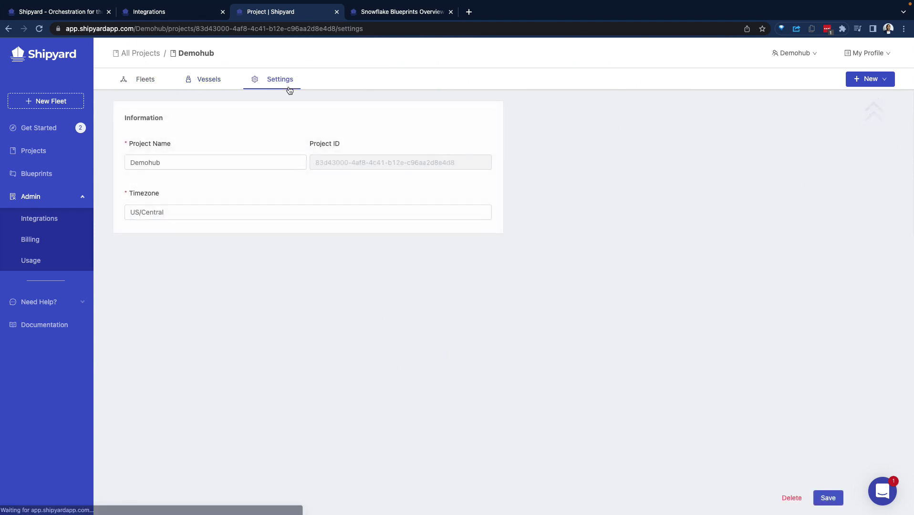
pyautogui.click(149, 85)
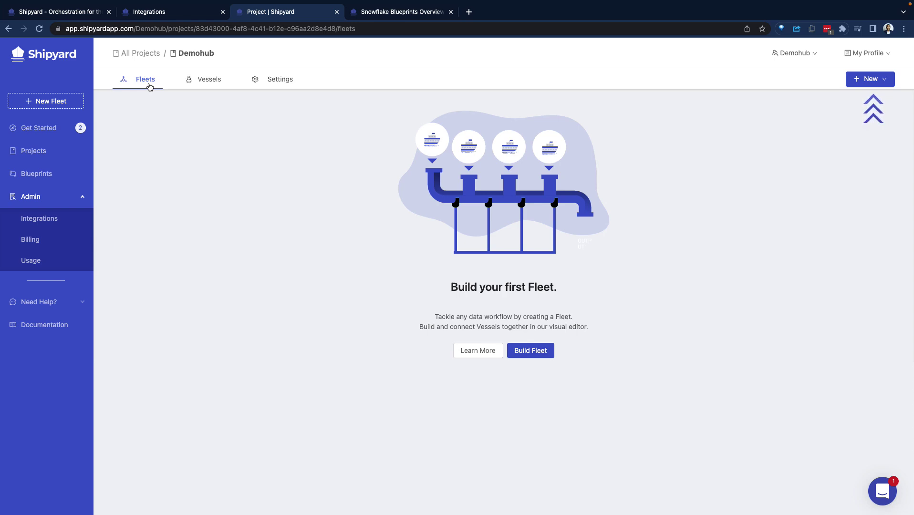
pyautogui.click(140, 53)
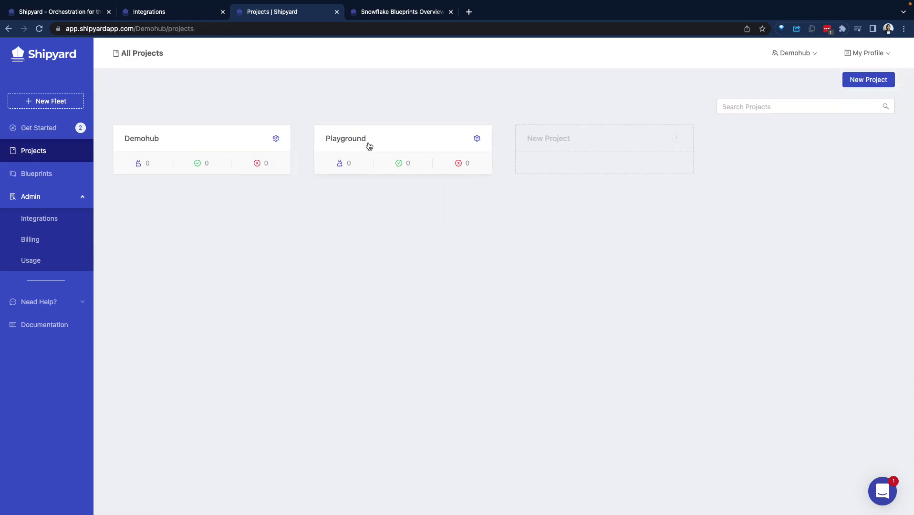
# Step: Start building a new Fleet in the Demohub project and browse the Vessels and Library Blueprints available for it
pyautogui.click(227, 136)
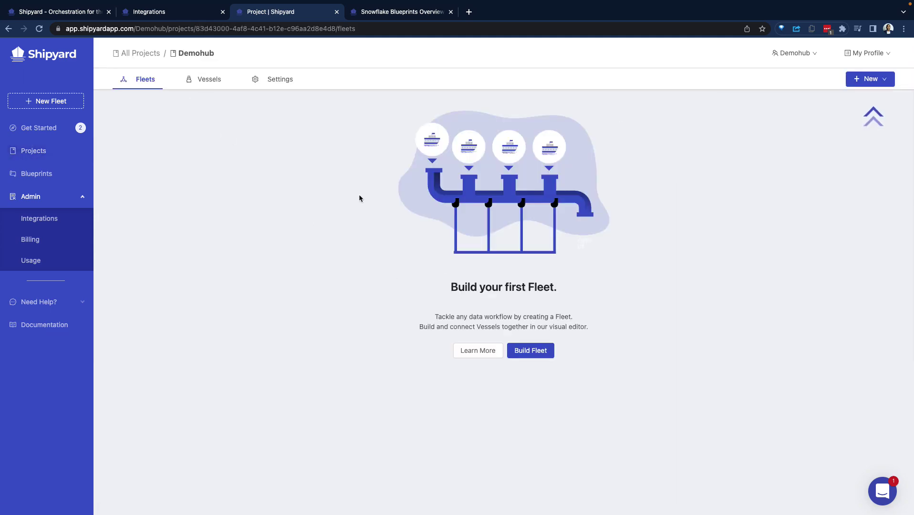
pyautogui.click(534, 351)
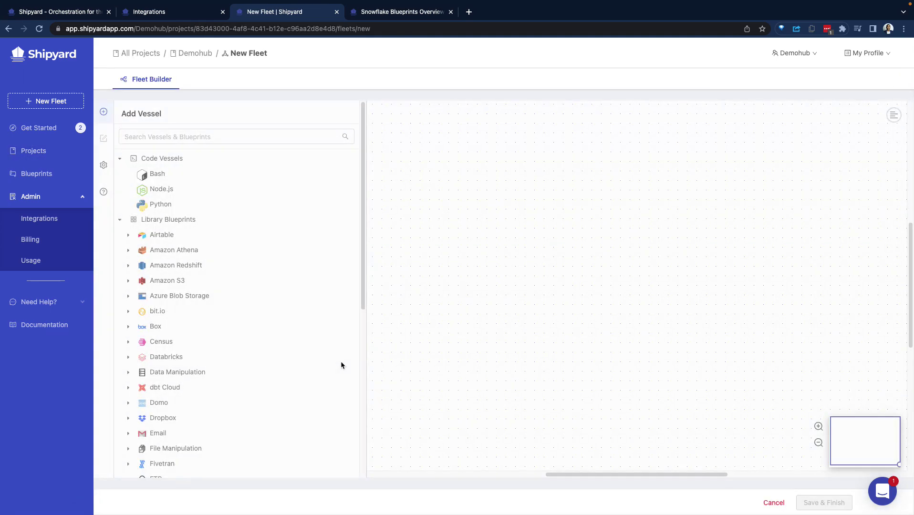
pyautogui.scroll(-4, 212, 239)
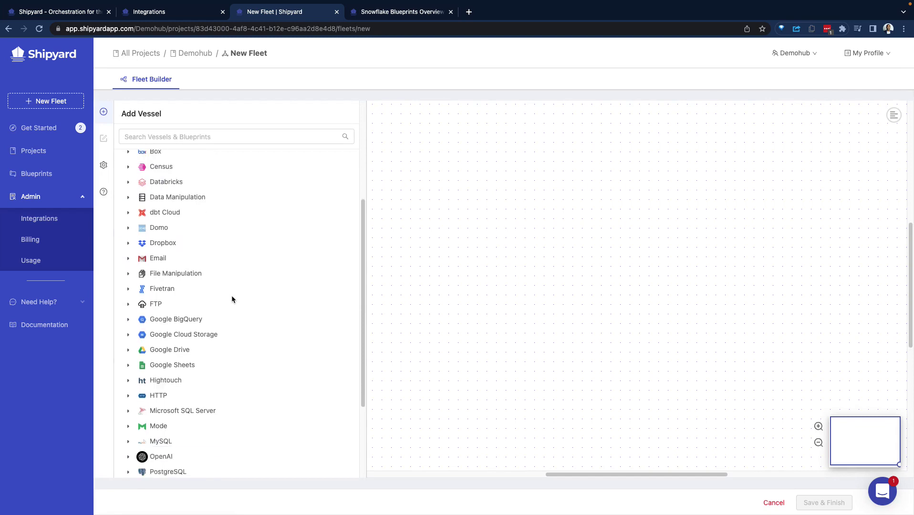
pyautogui.scroll(-3, 232, 299)
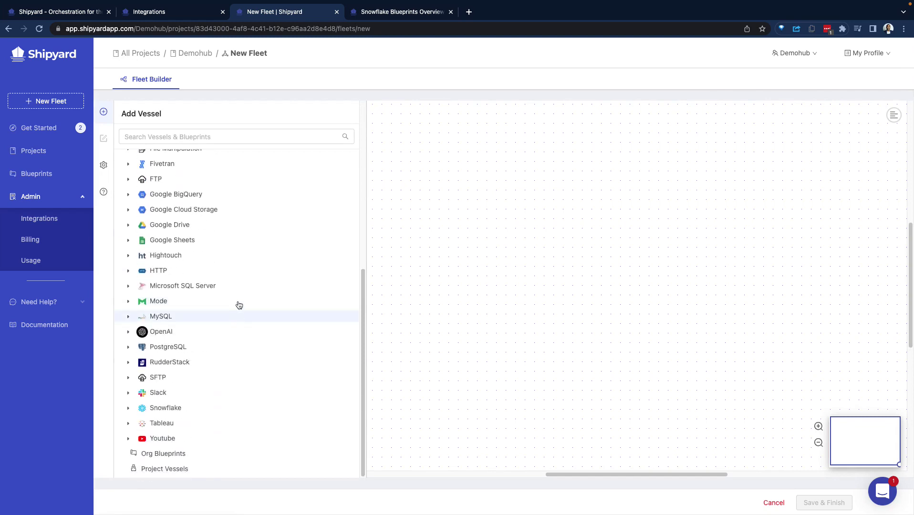
# Step: Look through the available Vessels and Blueprints, add a Python code Vessel to the Fleet, and move it toward the canvas's upper-left area
pyautogui.scroll(7, 229, 265)
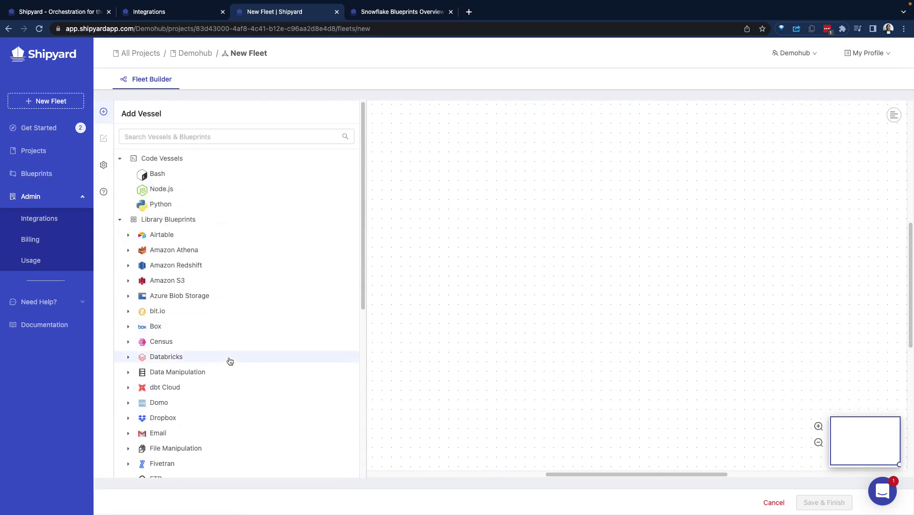
pyautogui.scroll(-2, 215, 287)
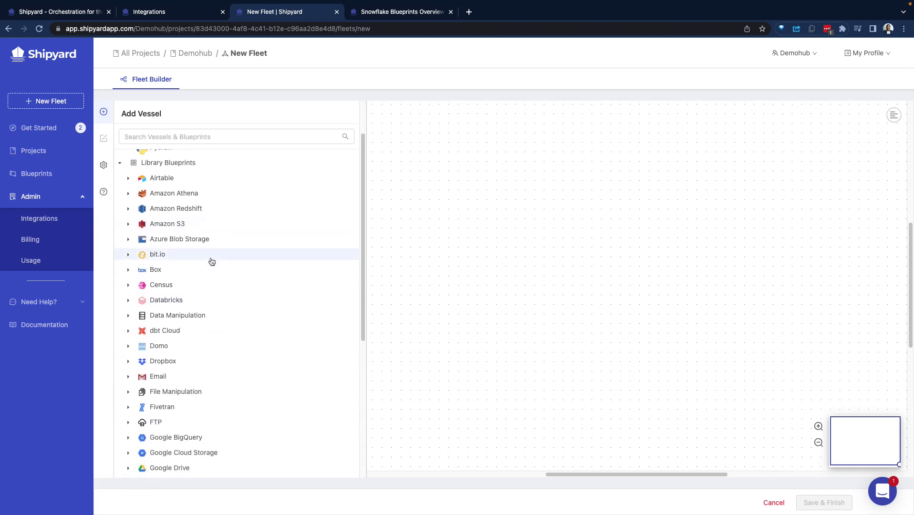
pyautogui.scroll(2, 210, 261)
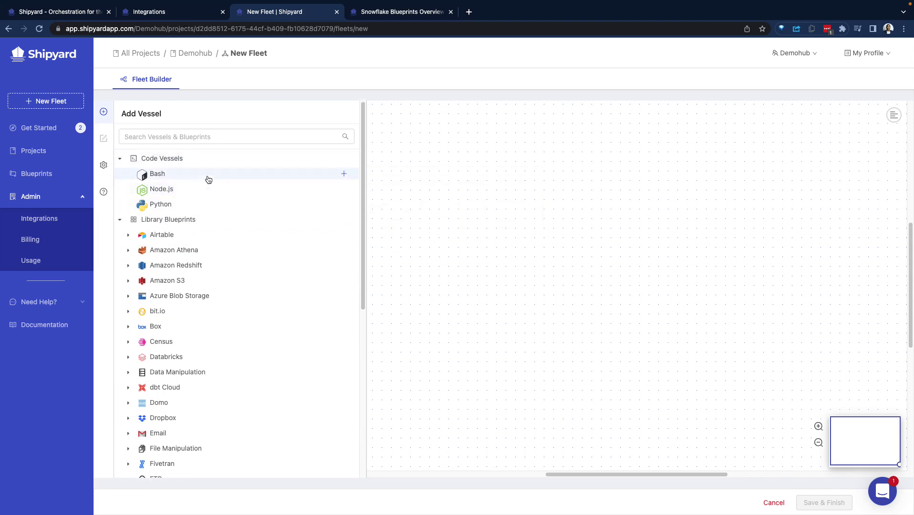
pyautogui.scroll(-6, 200, 246)
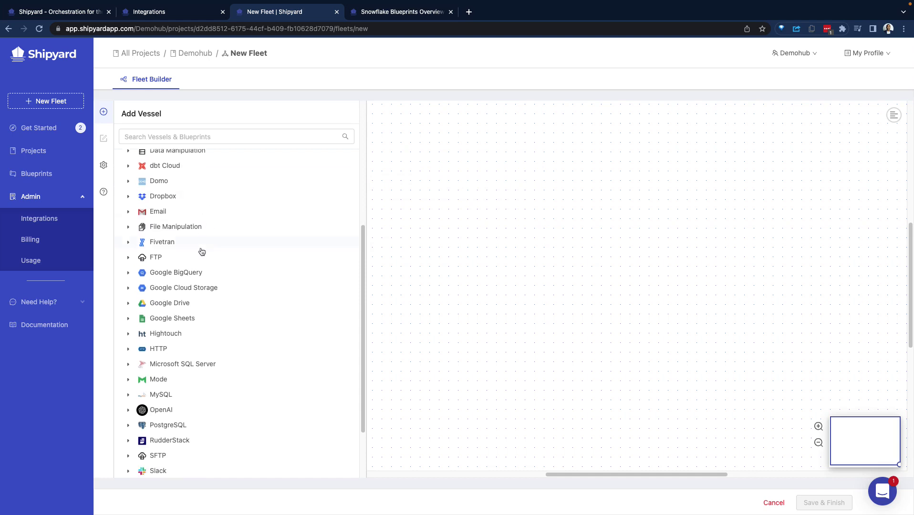
pyautogui.scroll(6, 200, 247)
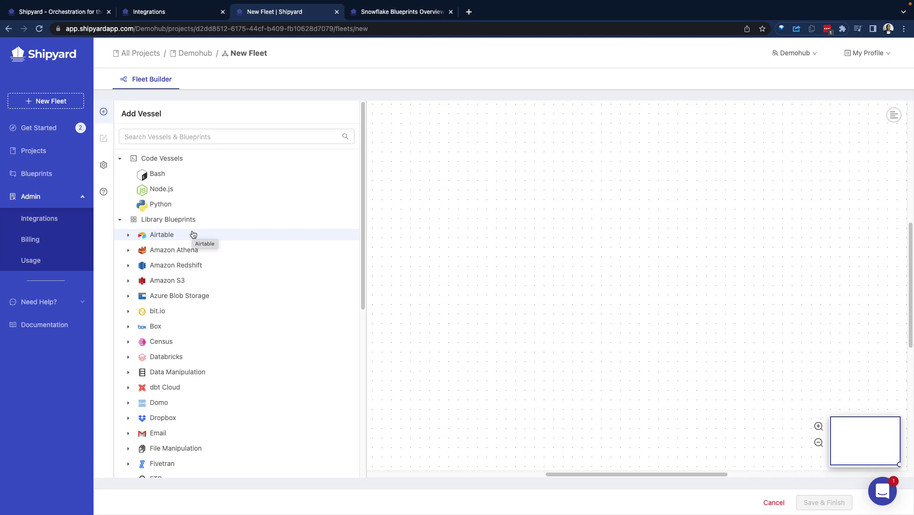
pyautogui.click(253, 204)
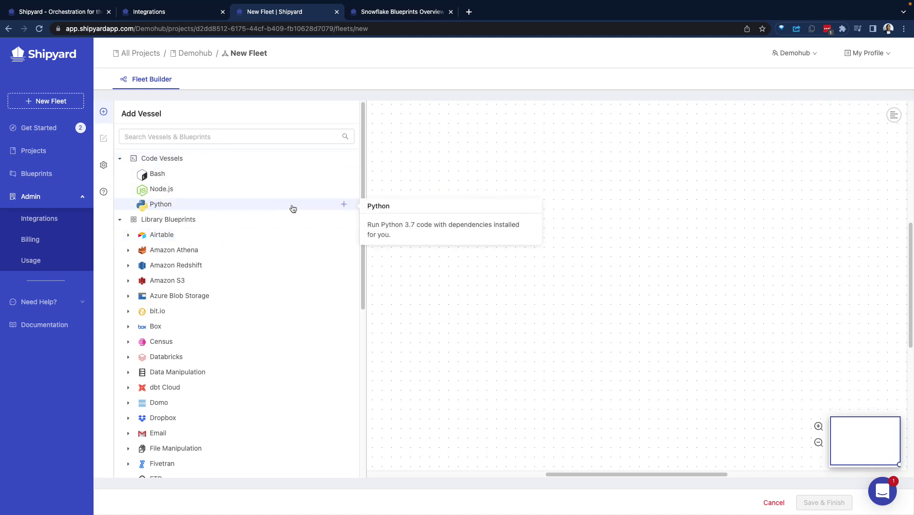
pyautogui.click(344, 205)
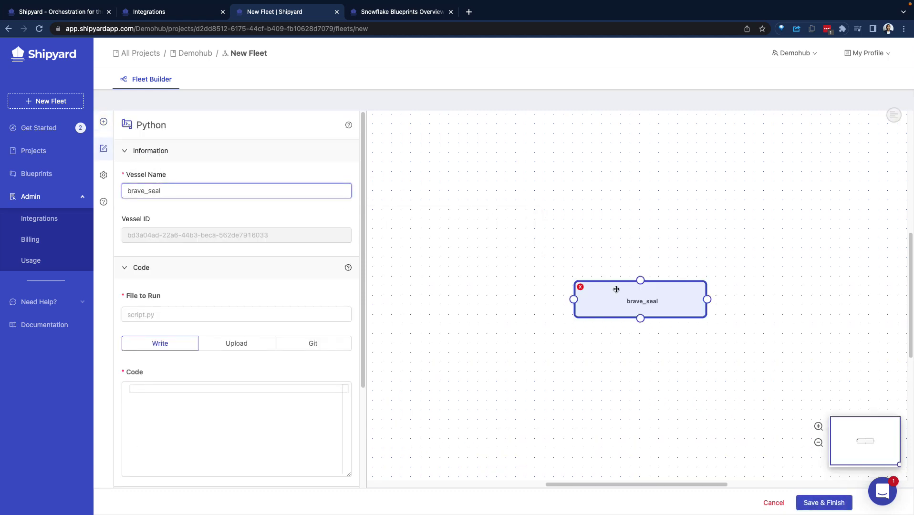
pyautogui.moveTo(616, 288); pyautogui.dragTo(476, 222)
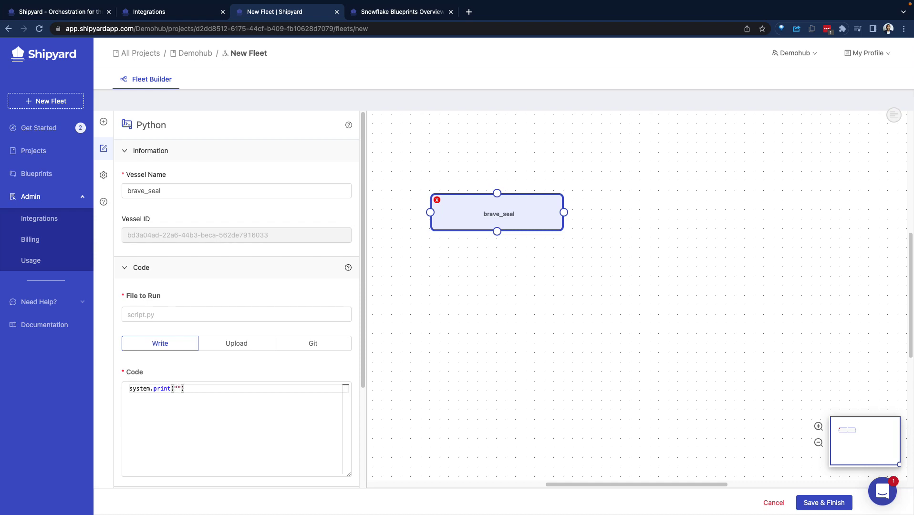
# Step: Examine the Git and Upload options for supplying the Python Vessel's code, along with its other settings sections
pyautogui.click(324, 349)
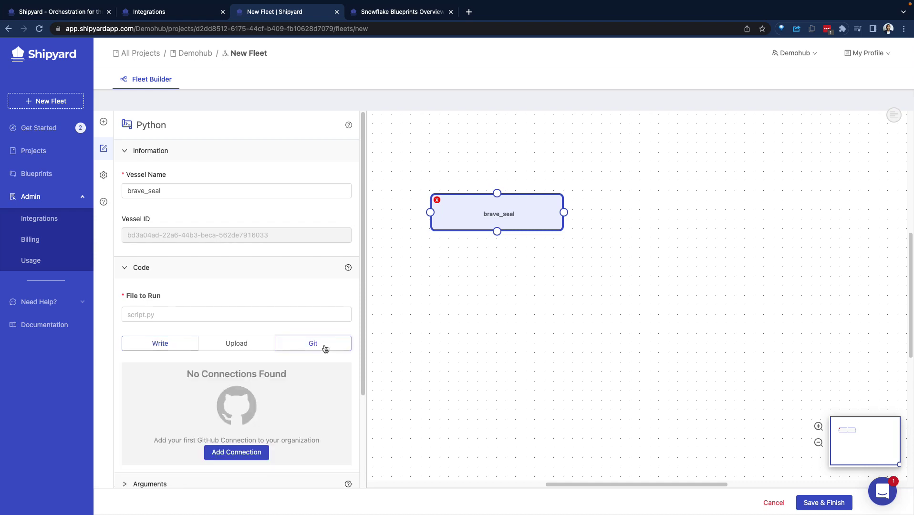
pyautogui.scroll(-3, 237, 422)
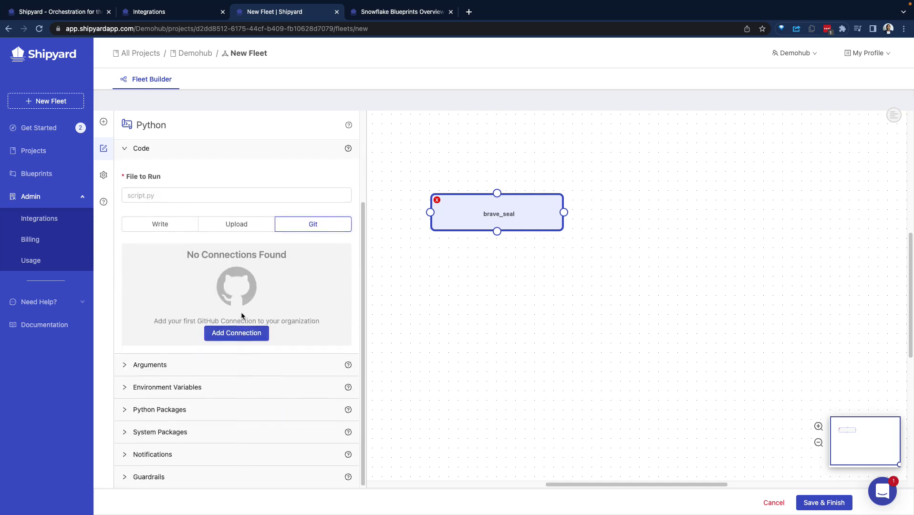
pyautogui.scroll(1, 256, 278)
pyautogui.click(238, 281)
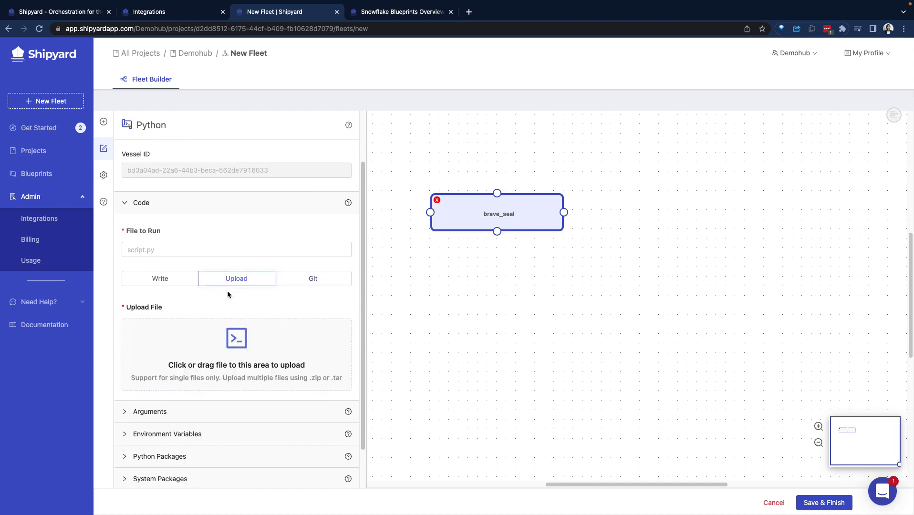
pyautogui.scroll(1, 264, 215)
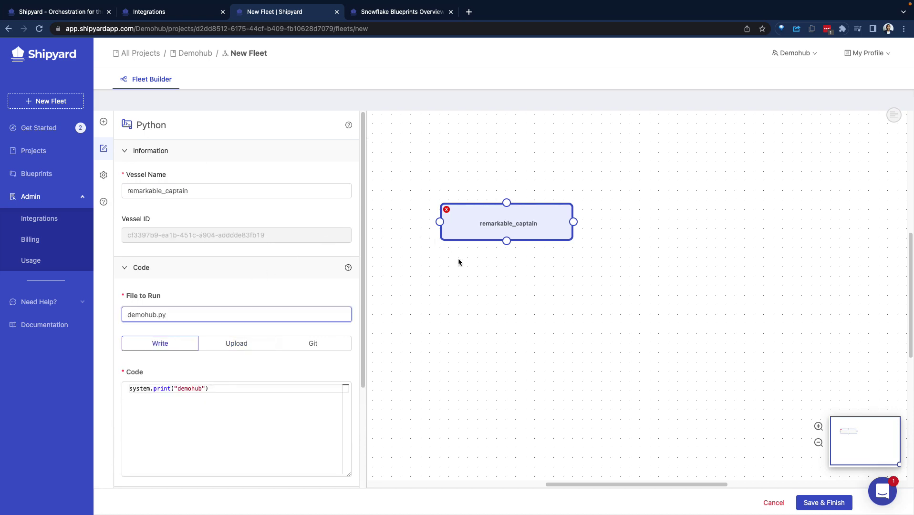
# Step: Add an Amazon S3 Download Files Vessel, look over its inputs, and discard the unsaved Fleet
pyautogui.click(472, 286)
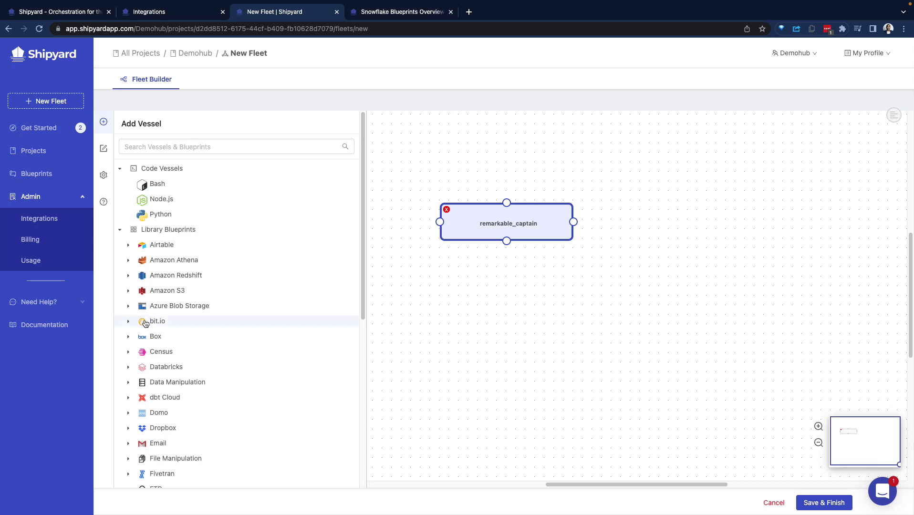
pyautogui.click(164, 291)
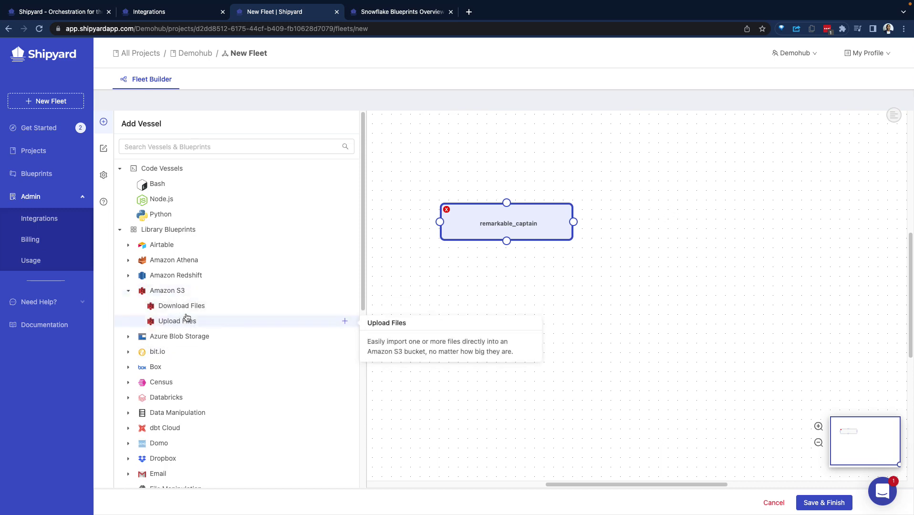
pyautogui.click(181, 307)
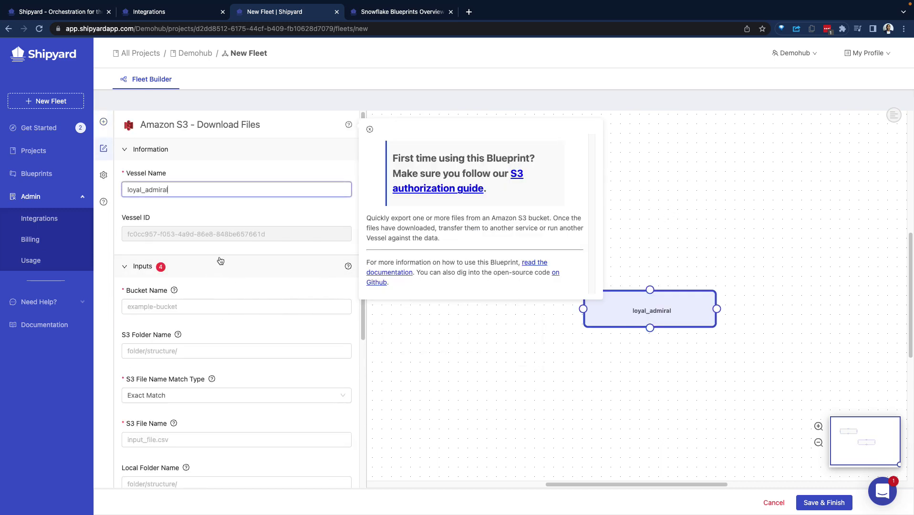
pyautogui.scroll(-5, 226, 269)
pyautogui.scroll(5, 248, 317)
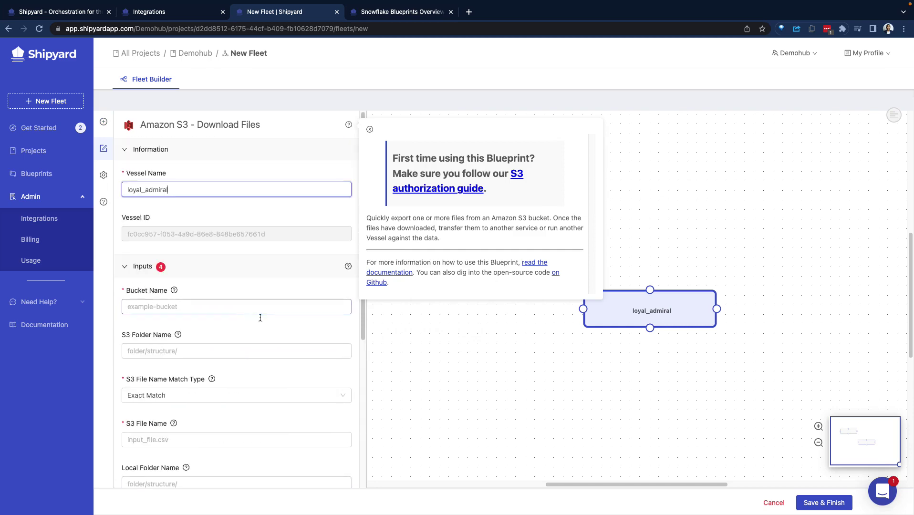
pyautogui.click(774, 502)
pyautogui.press('Return')
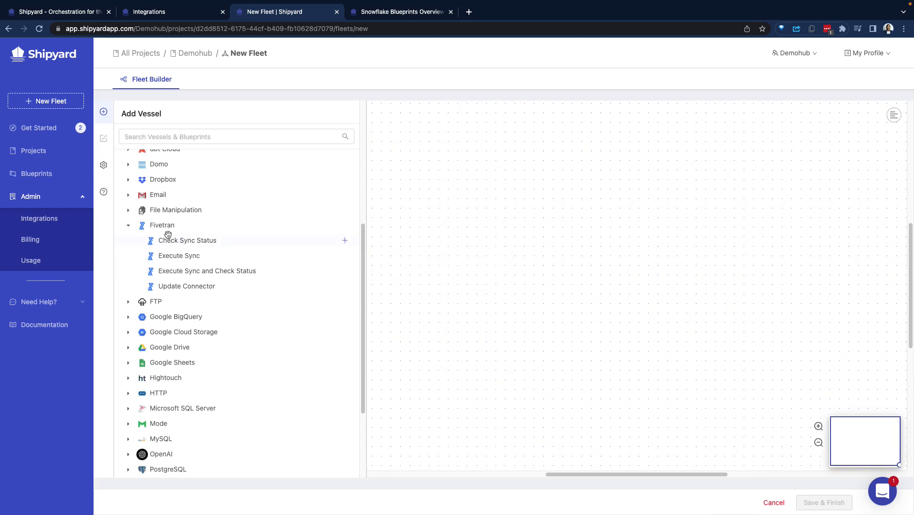
# Step: Read the descriptions of Fivetran's Check Sync Status and Execute Sync Blueprints and try adding Execute Sync
pyautogui.moveTo(177, 242)
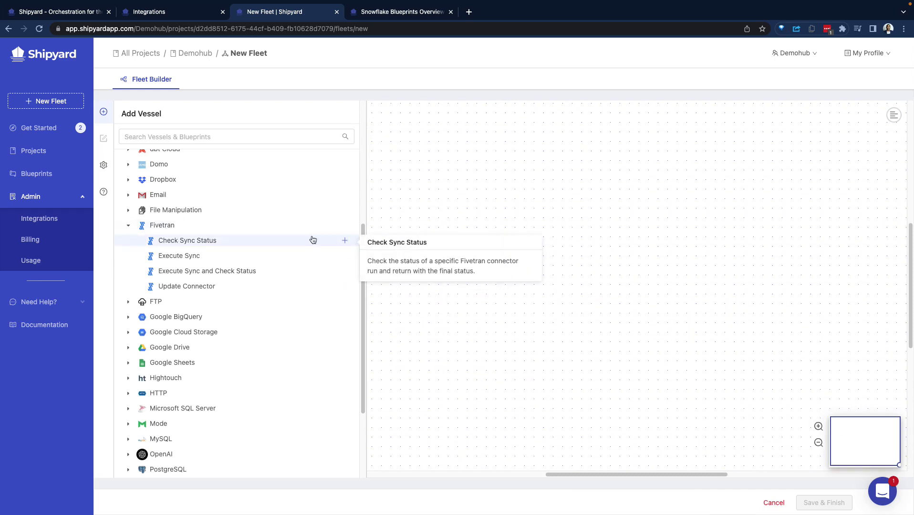
pyautogui.moveTo(346, 258)
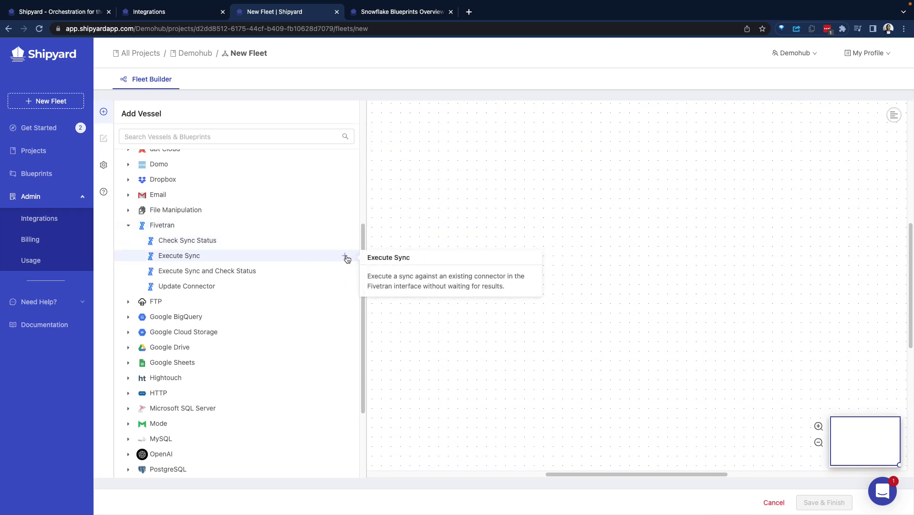
pyautogui.click(345, 256)
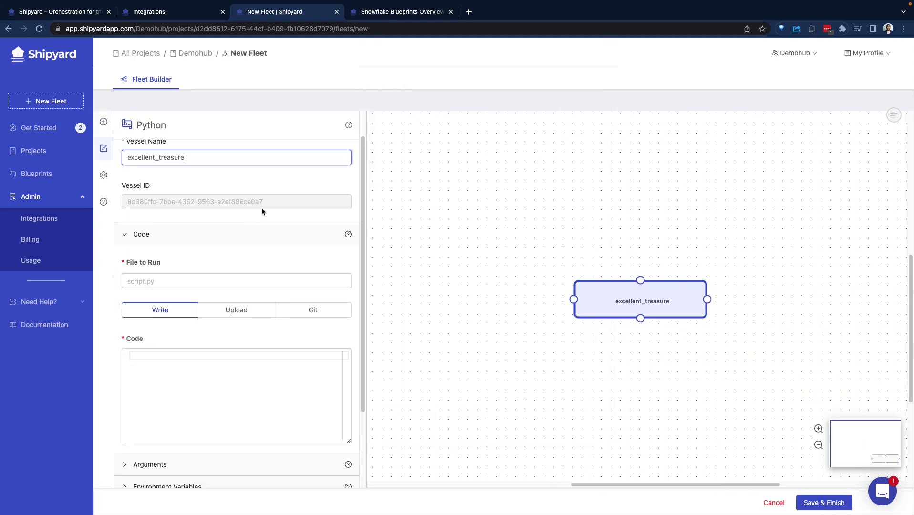
# Step: Examine the Python Vessel's code, Arguments, Environment Variables and Notifications settings
pyautogui.scroll(1, 268, 212)
pyautogui.scroll(-3, 250, 218)
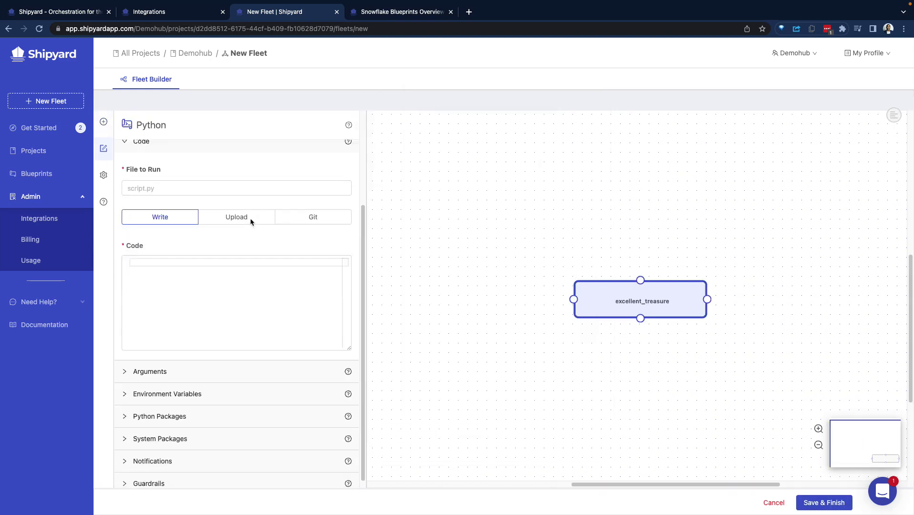
pyautogui.click(177, 370)
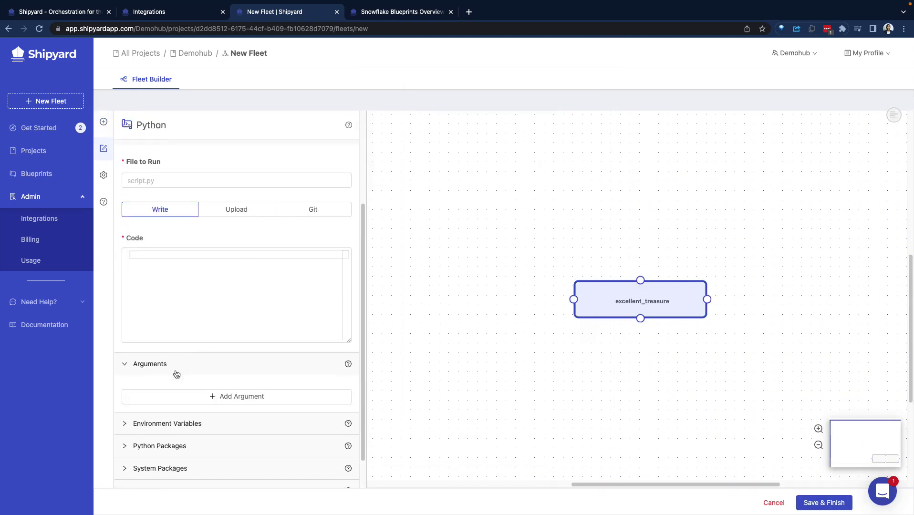
pyautogui.scroll(-1, 176, 375)
pyautogui.click(178, 388)
pyautogui.scroll(-1, 179, 437)
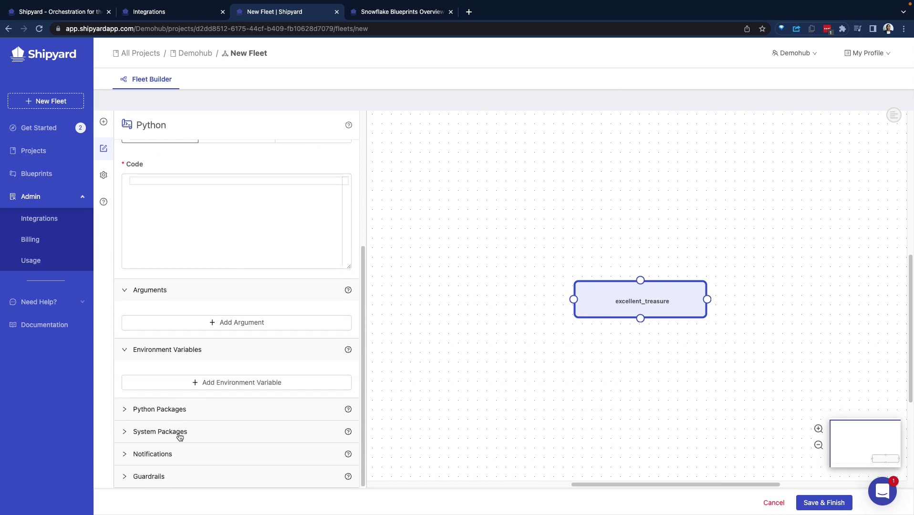
pyautogui.click(163, 464)
pyautogui.scroll(-2, 172, 448)
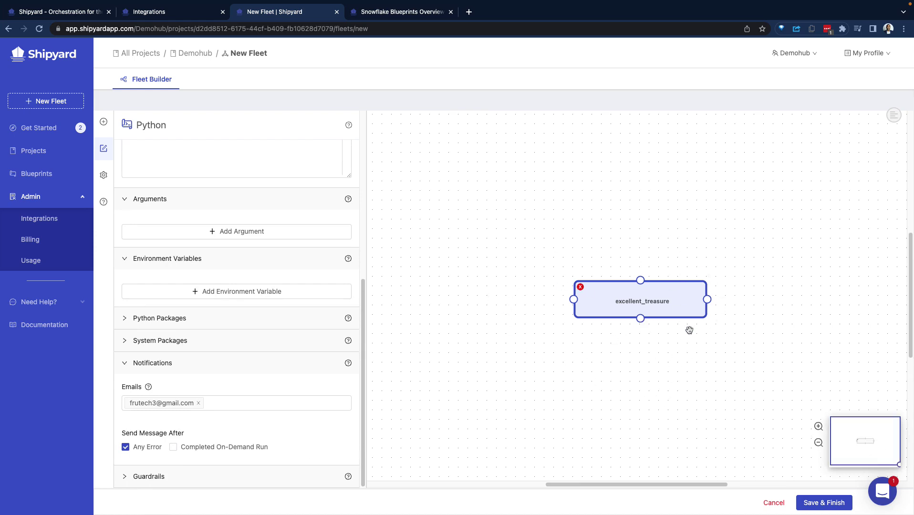
# Step: Set the Python Vessel's Guardrails to 4x retries and shorten its runtime cutoff
pyautogui.click(171, 477)
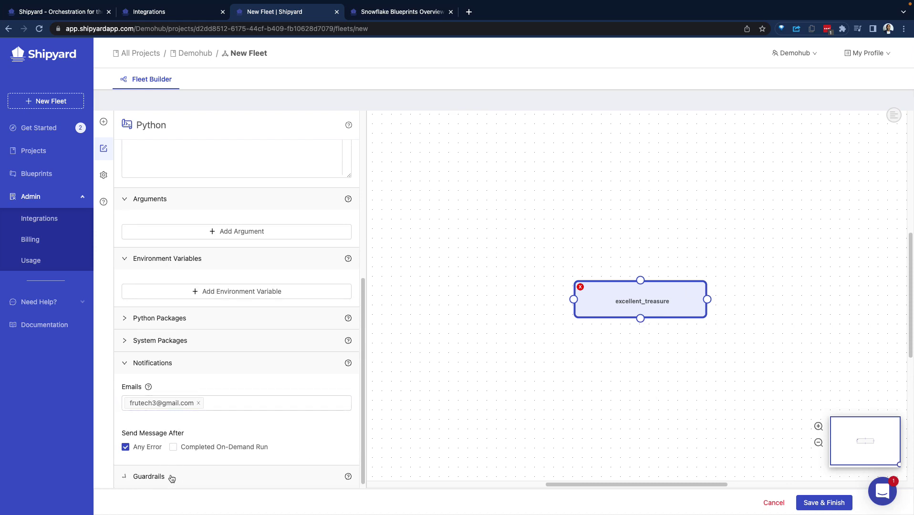
pyautogui.scroll(-3, 220, 410)
pyautogui.scroll(-1, 221, 410)
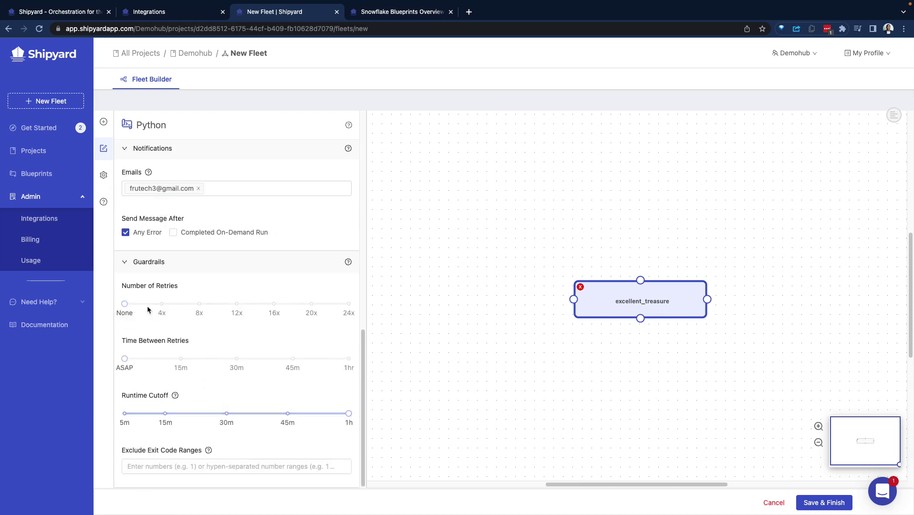
pyautogui.moveTo(125, 304); pyautogui.dragTo(161, 304)
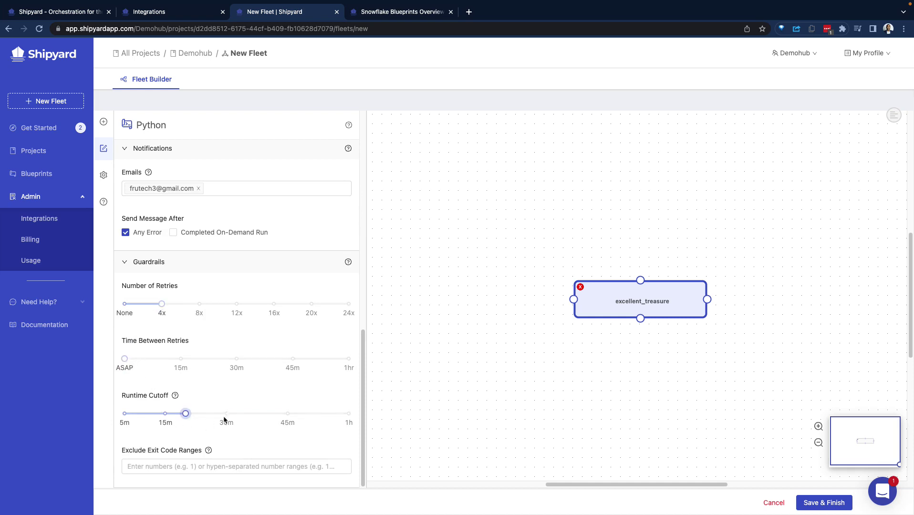
# Step: Return to the Demohub project's Fleets, leaving the Fleet Builder and discarding the unsaved Bash Vessel
pyautogui.scroll(10, 224, 420)
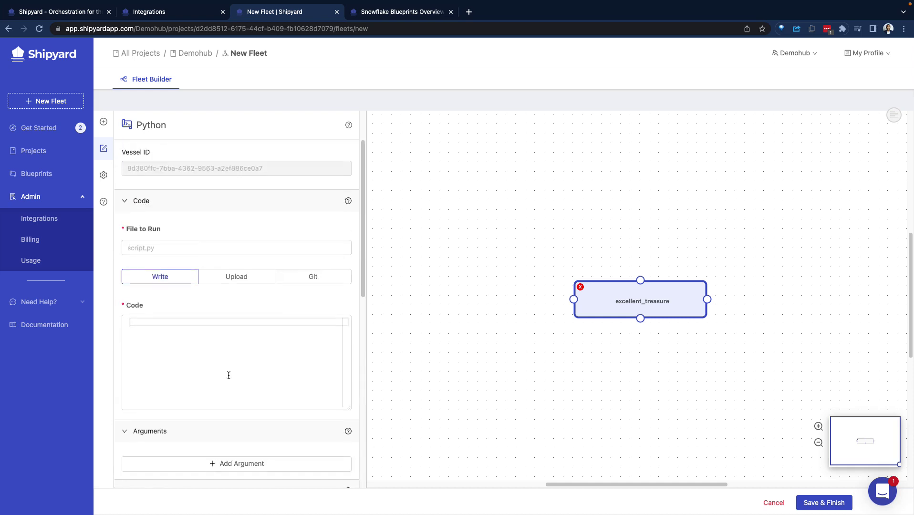
pyautogui.click(193, 53)
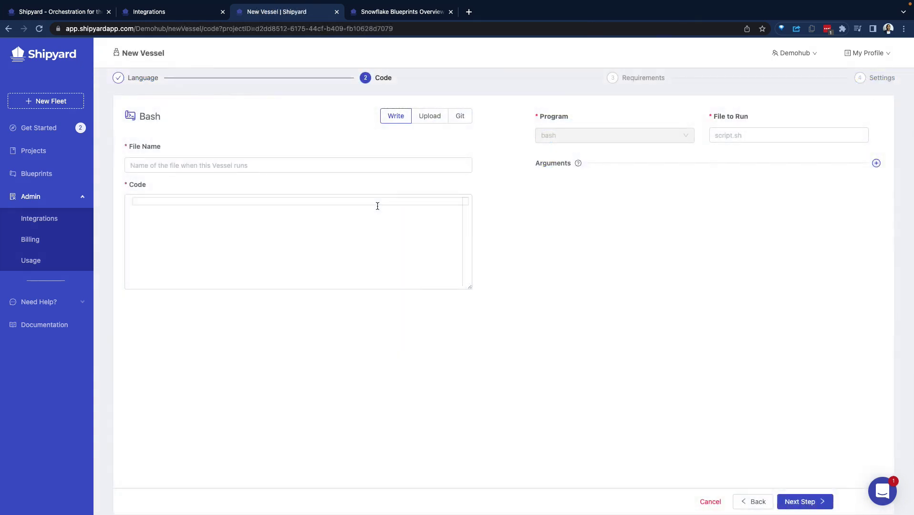
pyautogui.press('super+bracketleft')
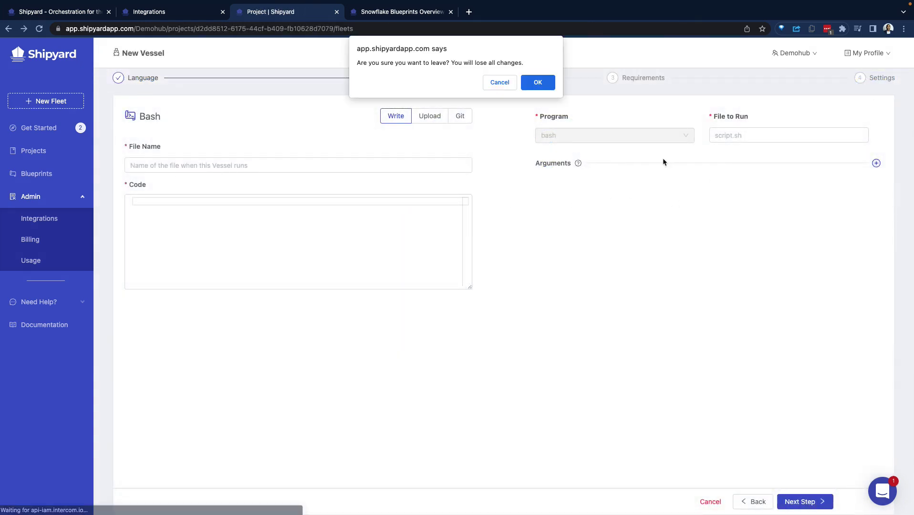
pyautogui.click(537, 85)
pyautogui.click(871, 82)
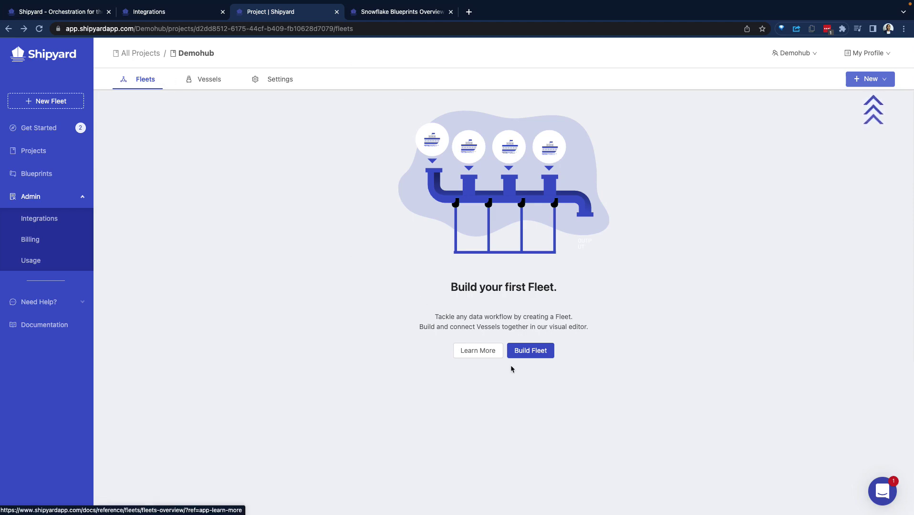
# Step: Start building the Demohub project's first Fleet and look through the Library Blueprints and the Bash code Vessel's description
pyautogui.click(520, 353)
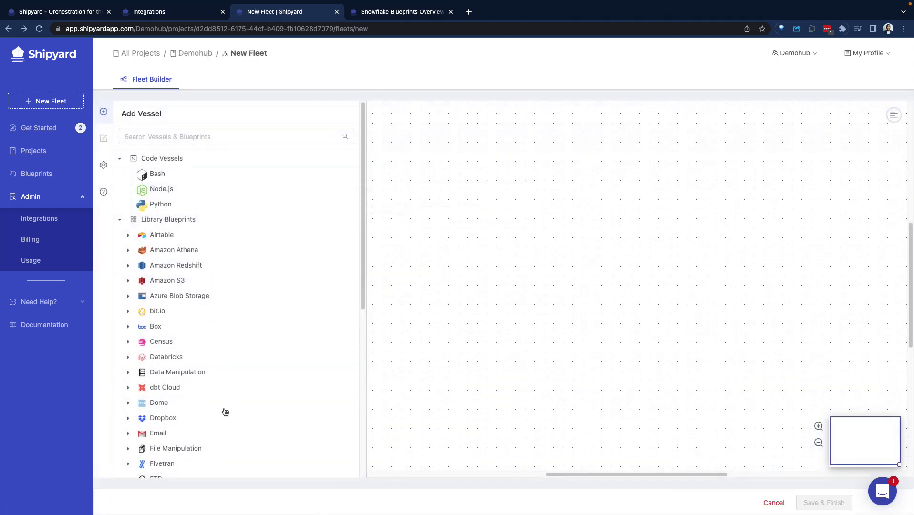
pyautogui.scroll(-10, 225, 412)
pyautogui.scroll(10, 181, 353)
pyautogui.scroll(-8, 190, 386)
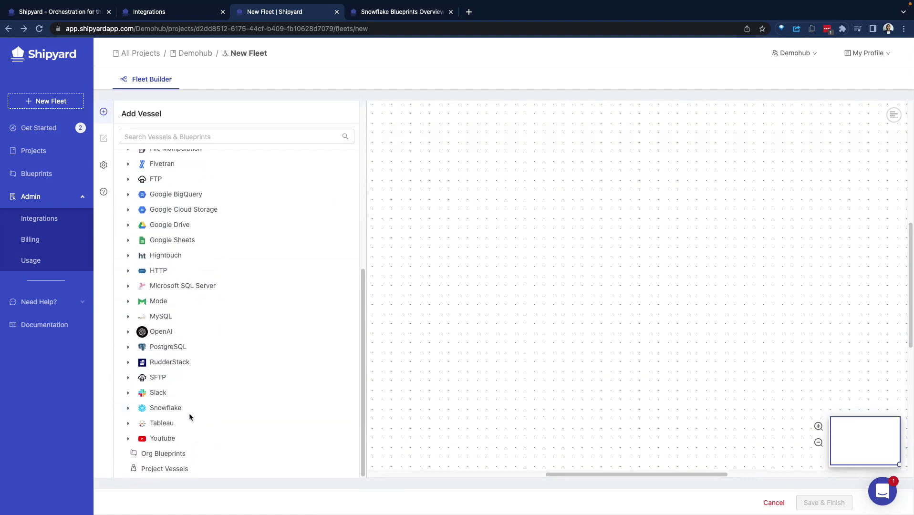
pyautogui.scroll(10, 200, 372)
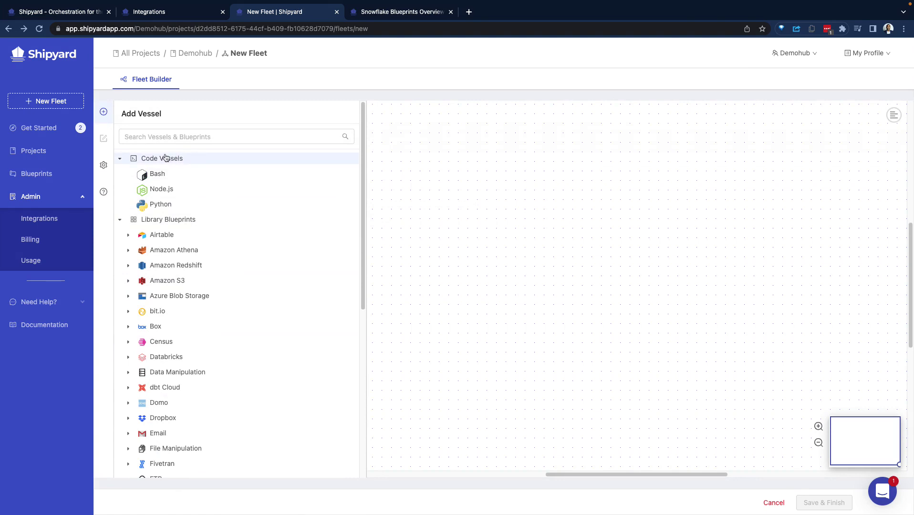
pyautogui.moveTo(266, 181)
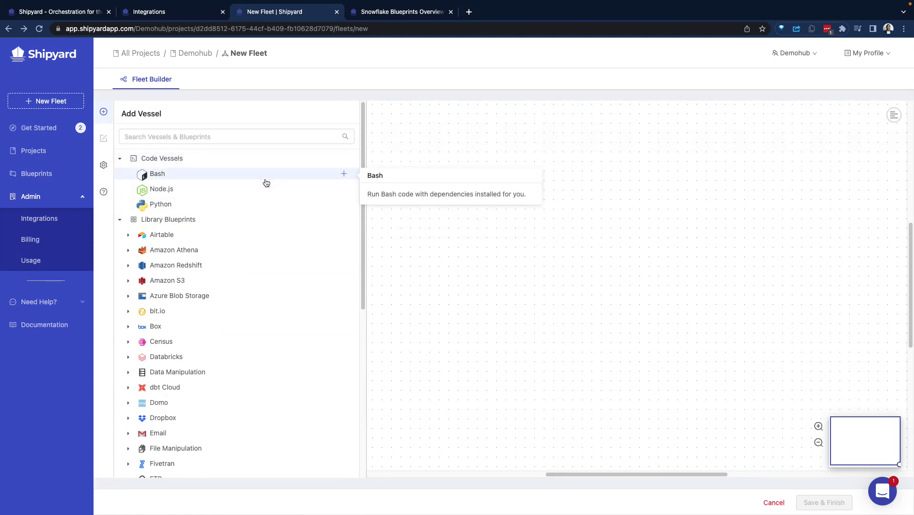
# Step: Look through the full list of Library Blueprints available as Vessels for the new Fleet, from Airtable to Youtube
pyautogui.scroll(-8, 277, 314)
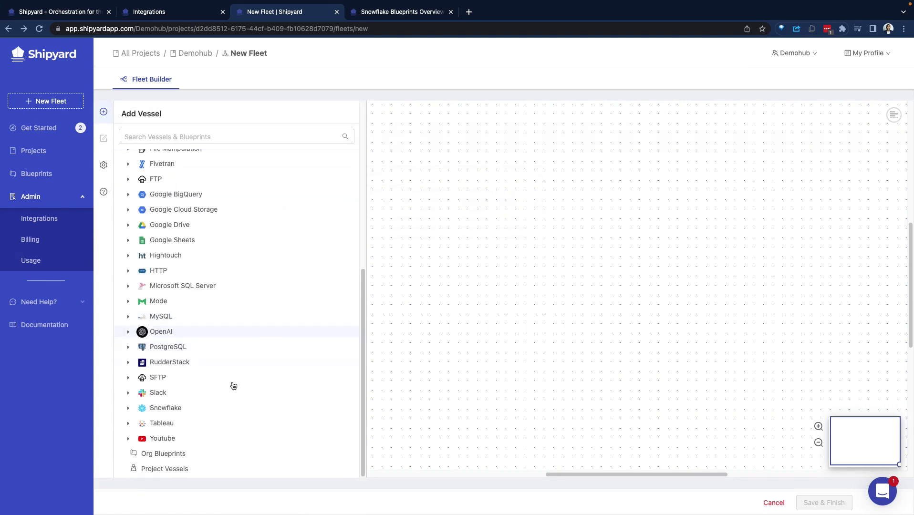
pyautogui.scroll(8, 211, 339)
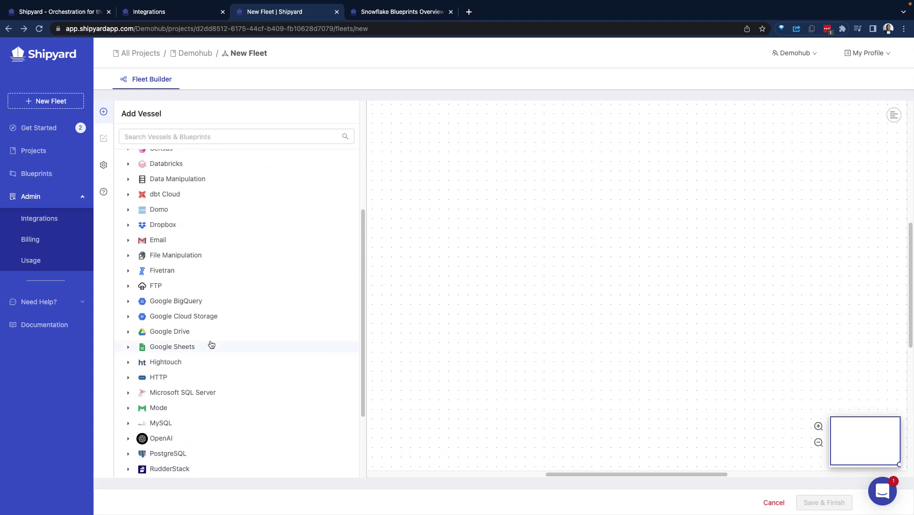
pyautogui.scroll(-2, 211, 340)
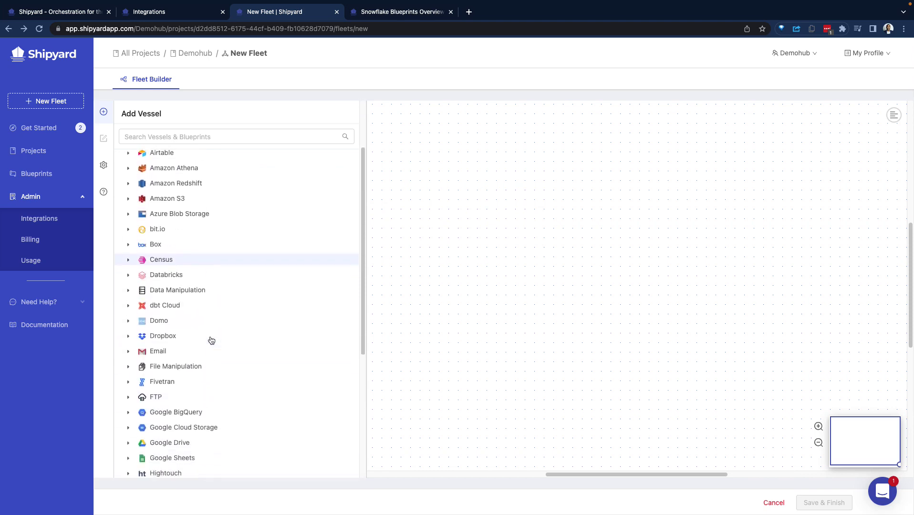
pyautogui.scroll(2, 210, 341)
pyautogui.scroll(-2, 211, 402)
pyautogui.scroll(-5, 228, 318)
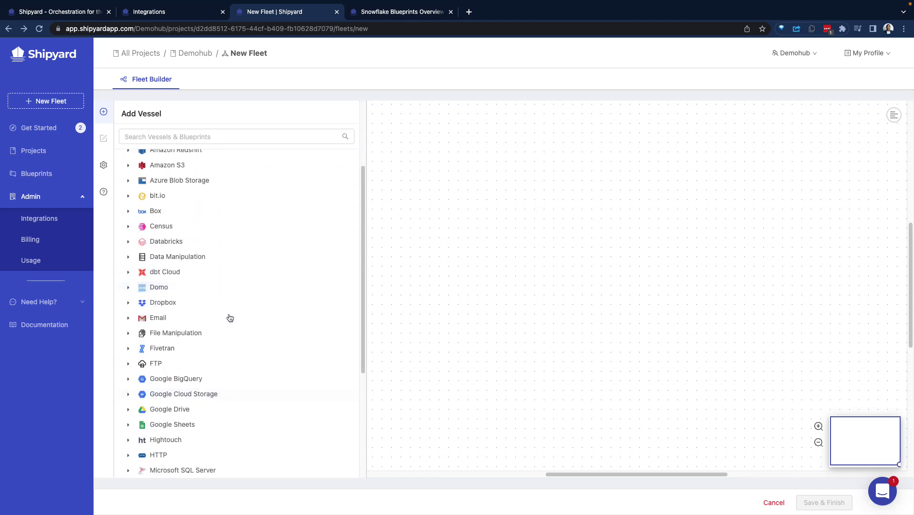
pyautogui.scroll(-2, 240, 338)
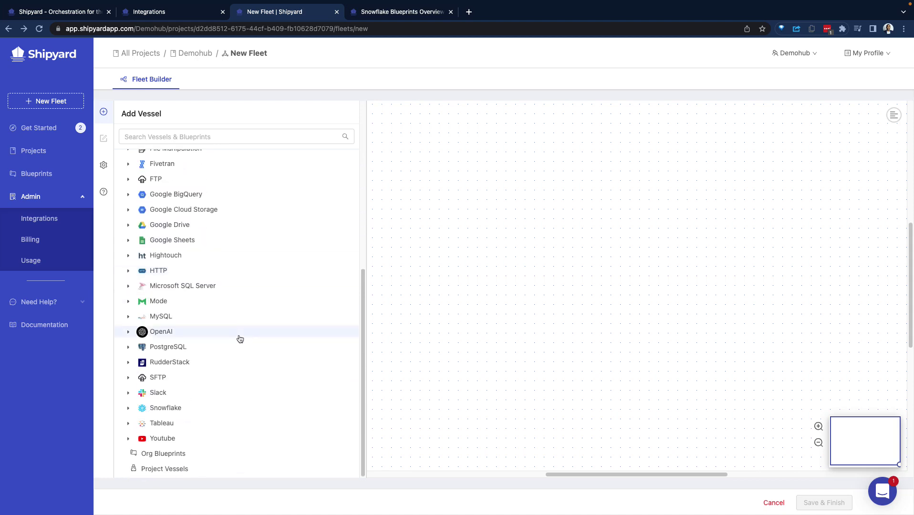
pyautogui.scroll(9, 241, 340)
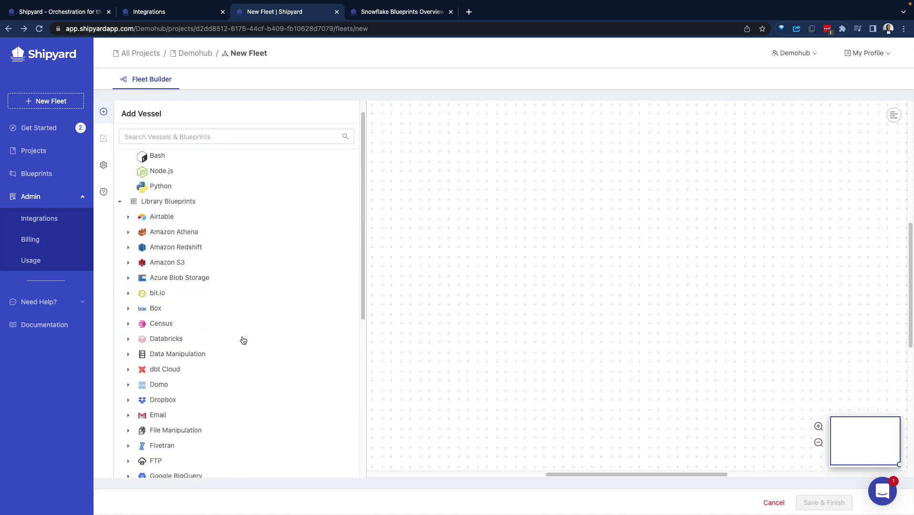